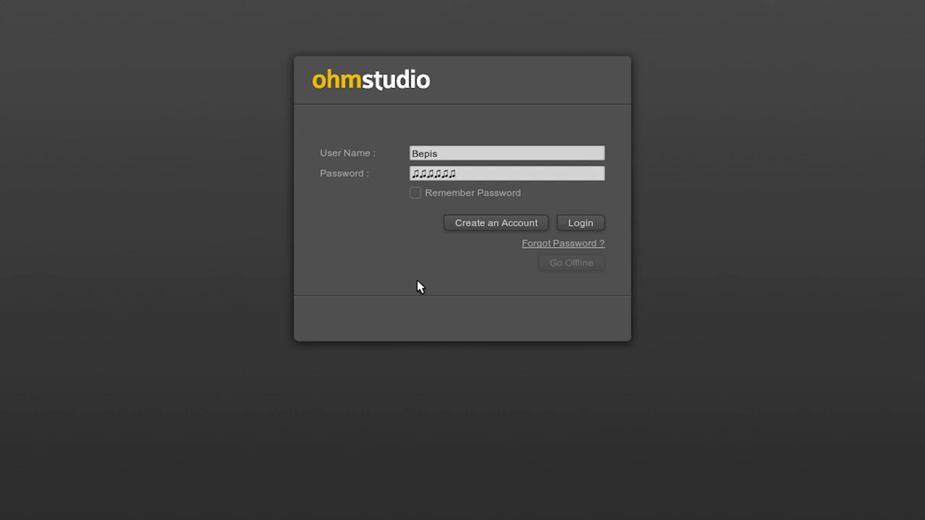
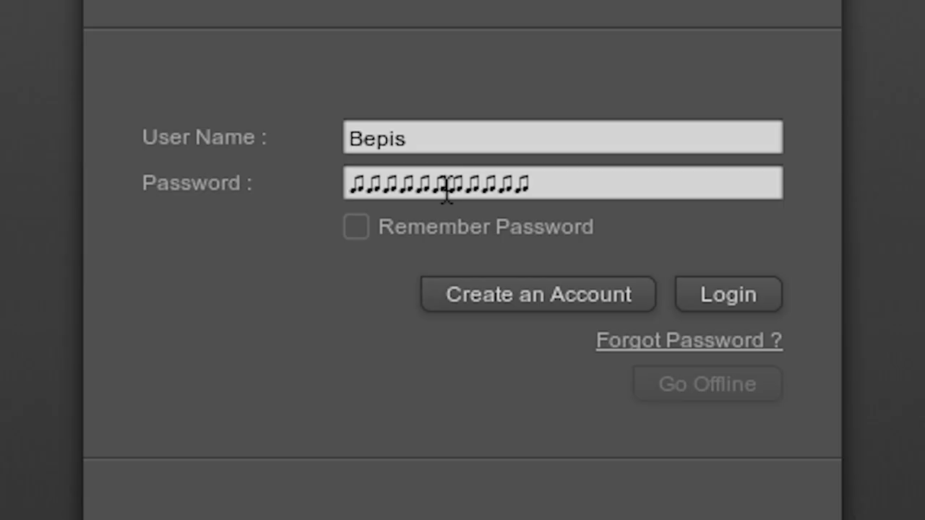
Step: Sign in with the account password and type the chat message 'i hope you find ur toe again :)'
{"action": "left_click_drag", "start_coordinate": [453, 176], "coordinate": [475, 173]}
{"action": "left_click", "coordinate": [517, 173]}
{"action": "double_click", "coordinate": [435, 177]}
{"action": "key", "text": "Return"}
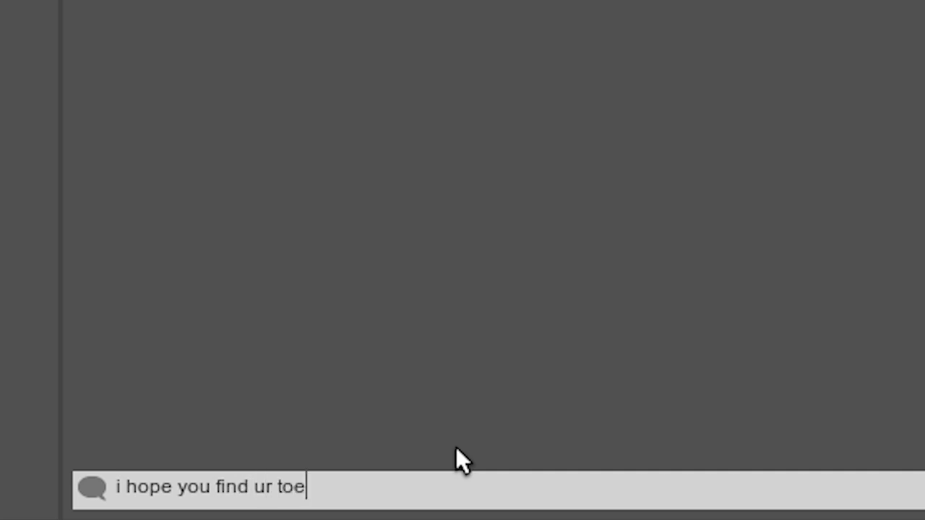
{"action": "type", "text": " again :"}
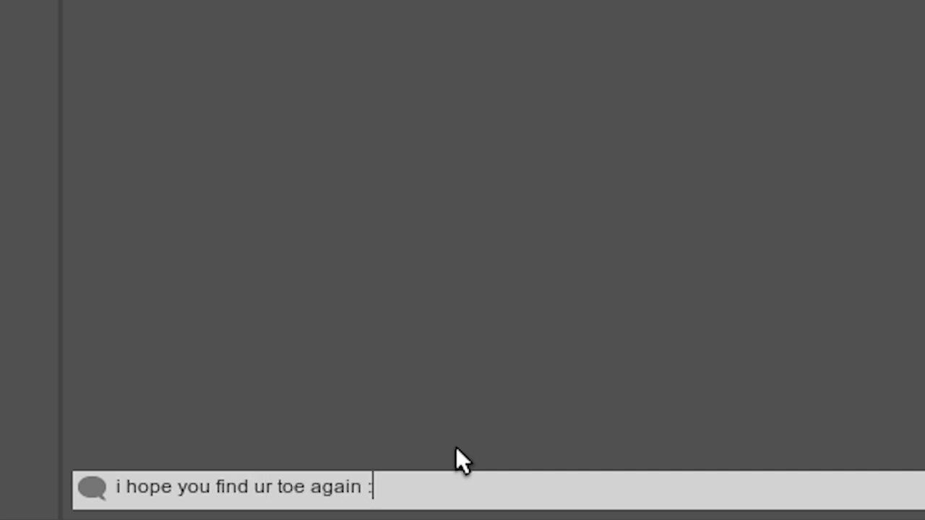
{"action": "type", "text": ")"}
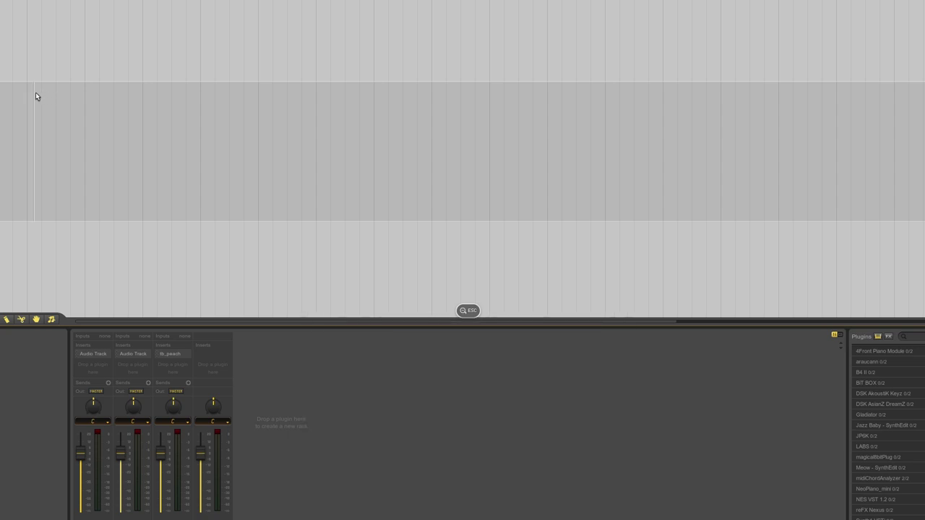
Step: Draw an empty clip and a MIDI clip along the middle track, then delete the MIDI clip
{"action": "left_click_drag", "start_coordinate": [31, 104], "coordinate": [87, 106]}
{"action": "right_click", "coordinate": [75, 109]}
{"action": "key", "text": "Escape"}
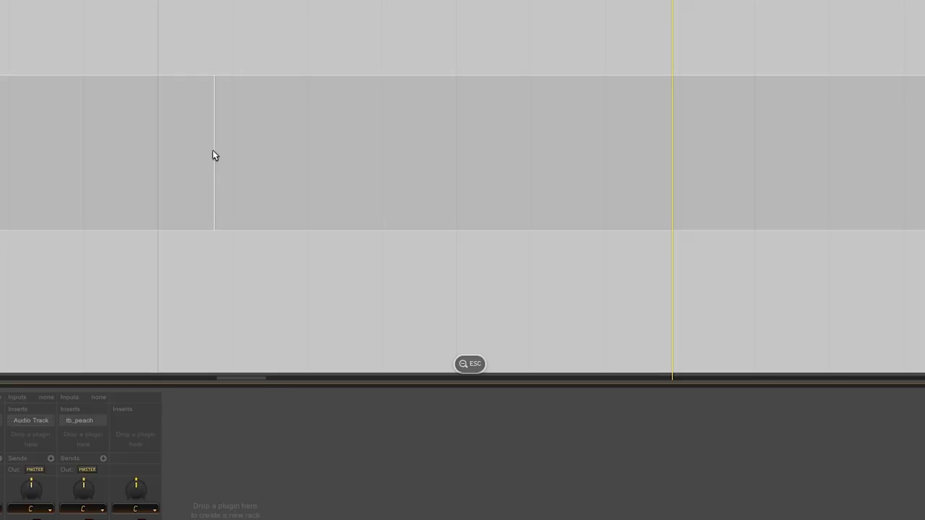
{"action": "left_click_drag", "start_coordinate": [214, 155], "coordinate": [588, 149]}
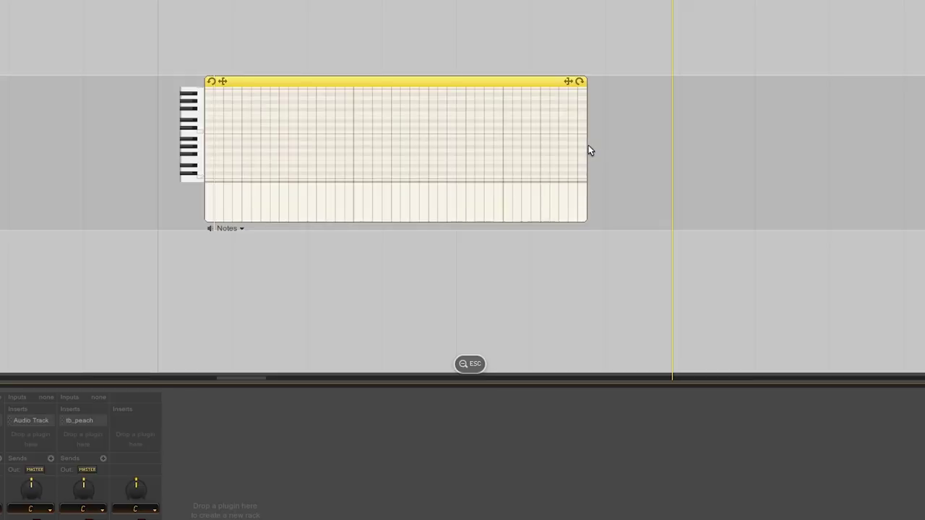
{"action": "key", "text": "Delete"}
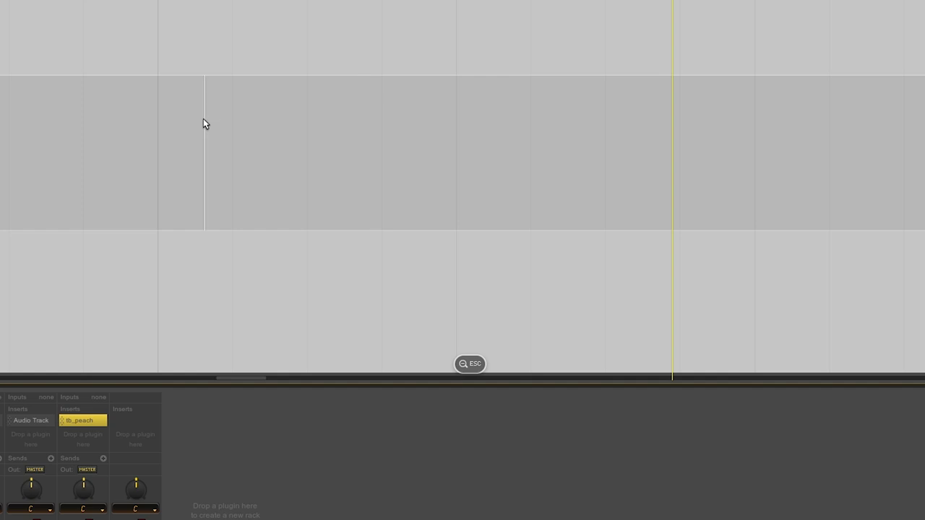
Step: Draw another MIDI clip across the middle track and select it
{"action": "mouse_move", "coordinate": [205, 121]}
{"action": "left_mouse_down"}
{"action": "mouse_move", "coordinate": [453, 144]}
{"action": "mouse_move", "coordinate": [227, 149]}
{"action": "left_mouse_up"}
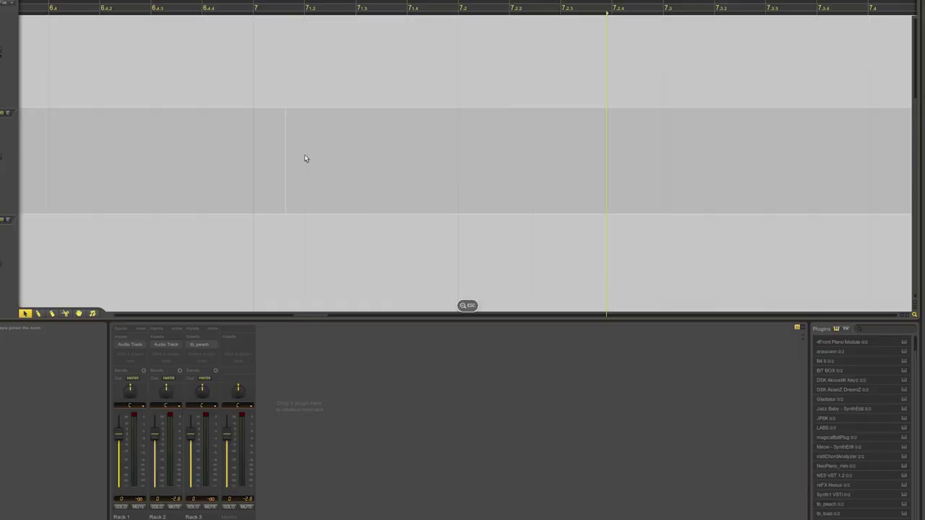
{"action": "key", "text": "2"}
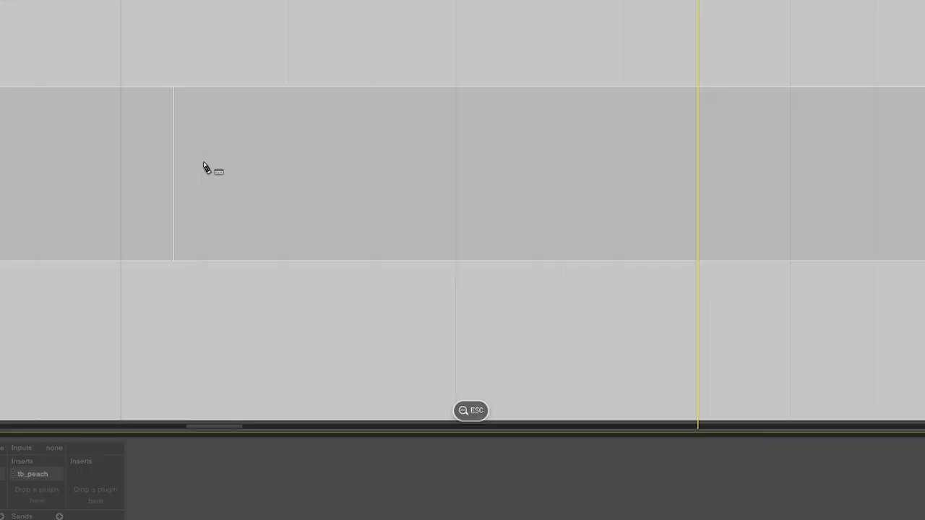
{"action": "left_click_drag", "start_coordinate": [304, 158], "coordinate": [471, 171]}
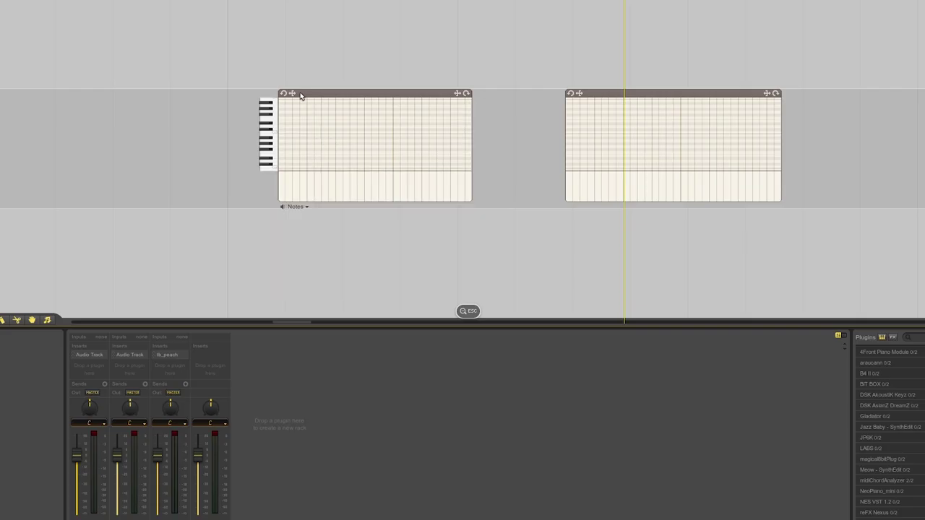
{"action": "left_click", "coordinate": [315, 94]}
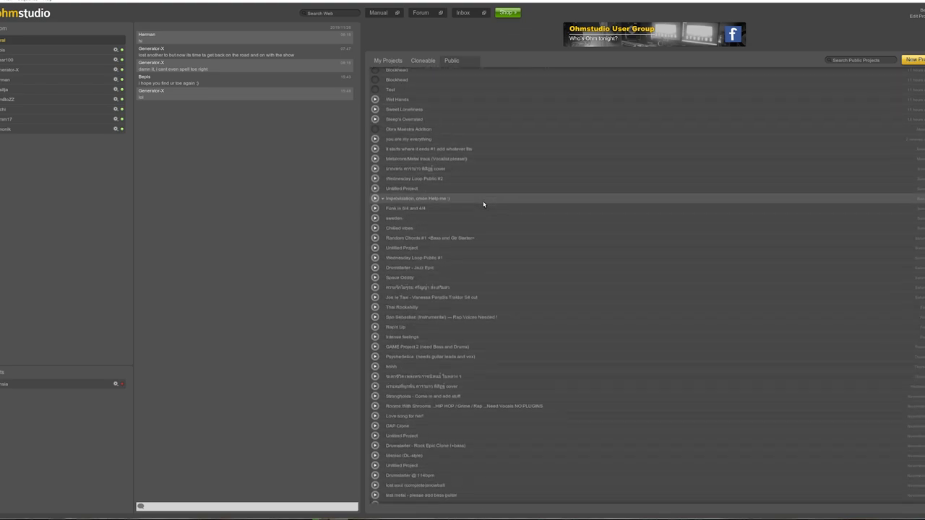
Step: Scroll down and back up through the Public projects list
{"action": "scroll", "coordinate": [483, 205], "scroll_direction": "down", "scroll_amount": 5}
{"action": "scroll", "coordinate": [483, 204], "scroll_direction": "up", "scroll_amount": 5}
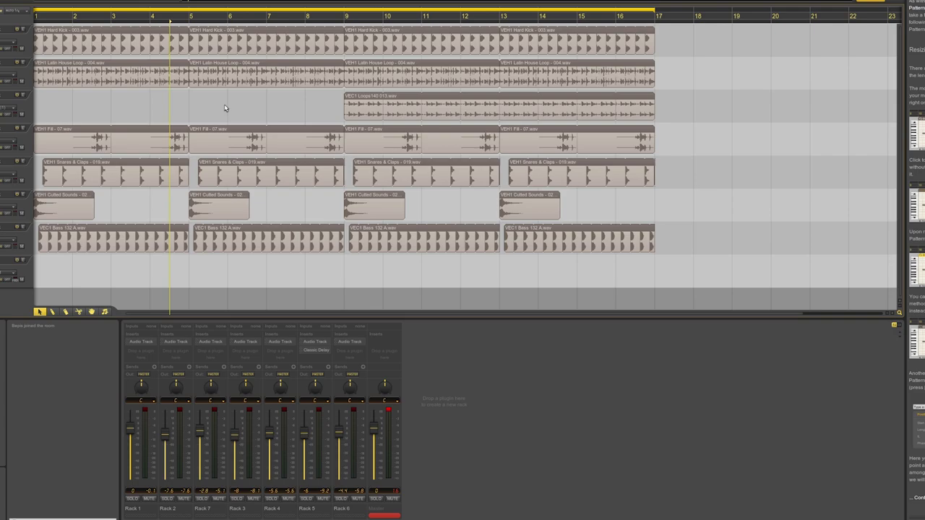
Step: Set the playback position to bar 7 and shift the selected clip one bar later, then back
{"action": "left_click", "coordinate": [269, 21]}
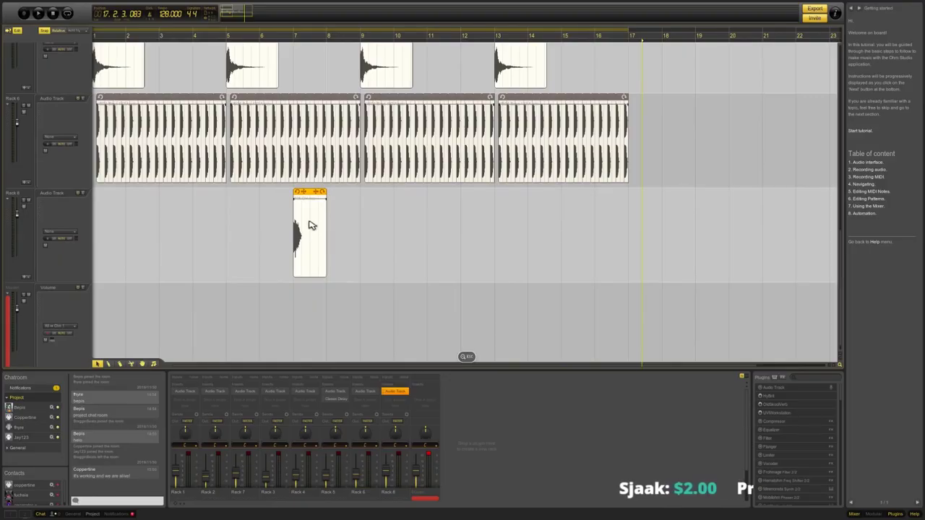
{"action": "key", "text": "ctrl+z"}
{"action": "key", "text": "ctrl+y"}
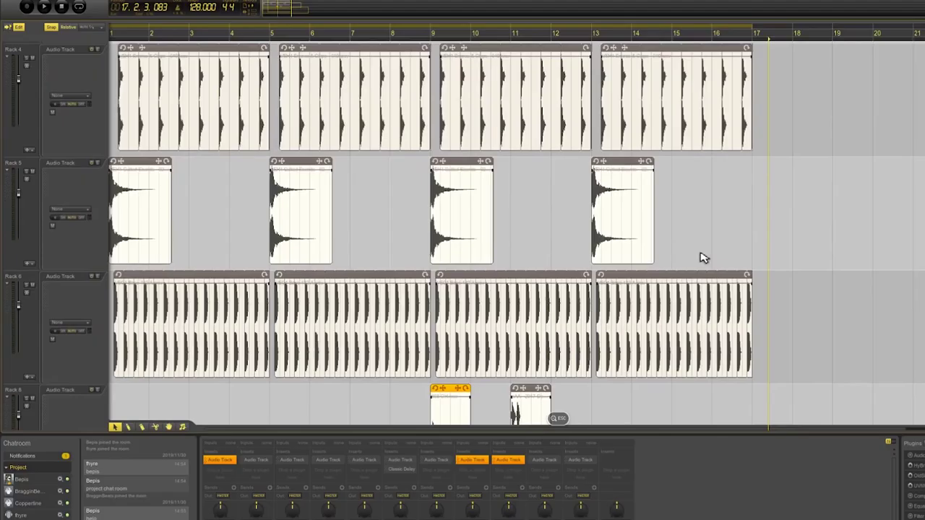
Step: Stop and restart playback, then bring bars 18 to 28 into view
{"action": "scroll", "coordinate": [700, 258], "scroll_direction": "up", "scroll_amount": 3}
{"action": "scroll", "coordinate": [701, 258], "scroll_direction": "up", "scroll_amount": 3}
{"action": "scroll", "coordinate": [701, 257], "scroll_direction": "up", "scroll_amount": 4}
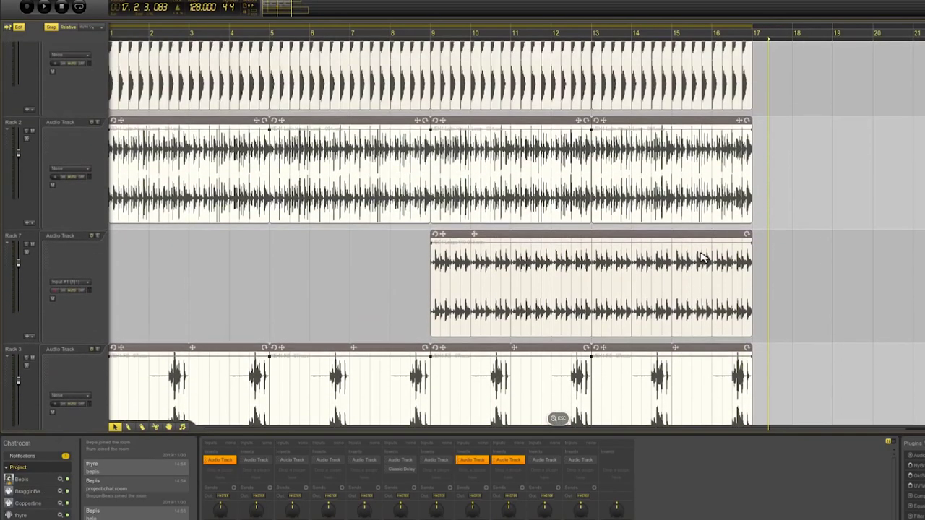
{"action": "scroll", "coordinate": [73, 181], "scroll_direction": "up", "scroll_amount": 1}
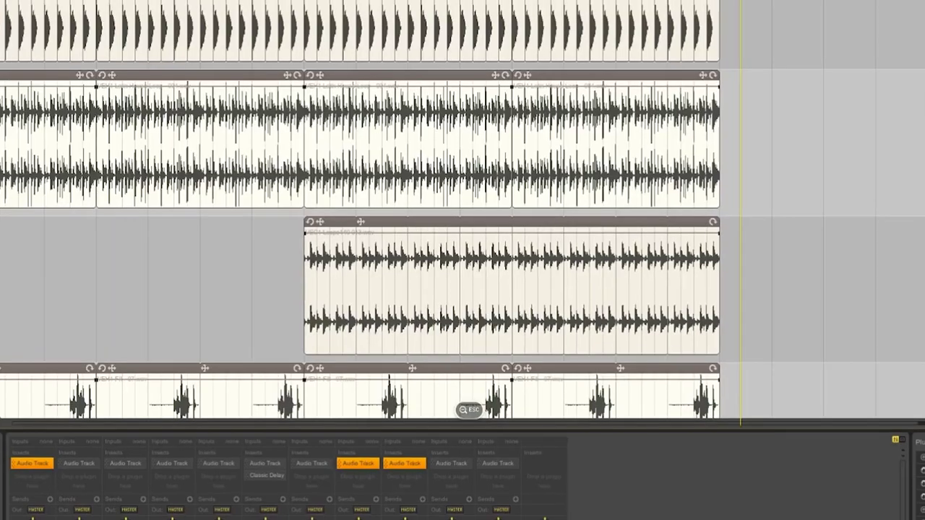
{"action": "key", "text": "space"}
{"action": "scroll", "coordinate": [510, 242], "scroll_direction": "up", "scroll_amount": 3}
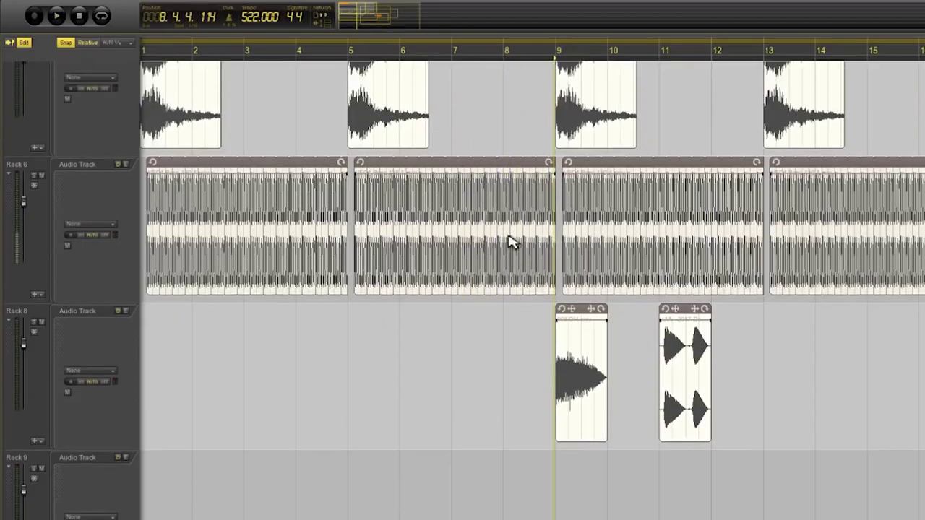
{"action": "scroll", "coordinate": [510, 241], "scroll_direction": "up", "scroll_amount": 3}
{"action": "scroll", "coordinate": [313, 130], "scroll_direction": "down", "scroll_amount": 2}
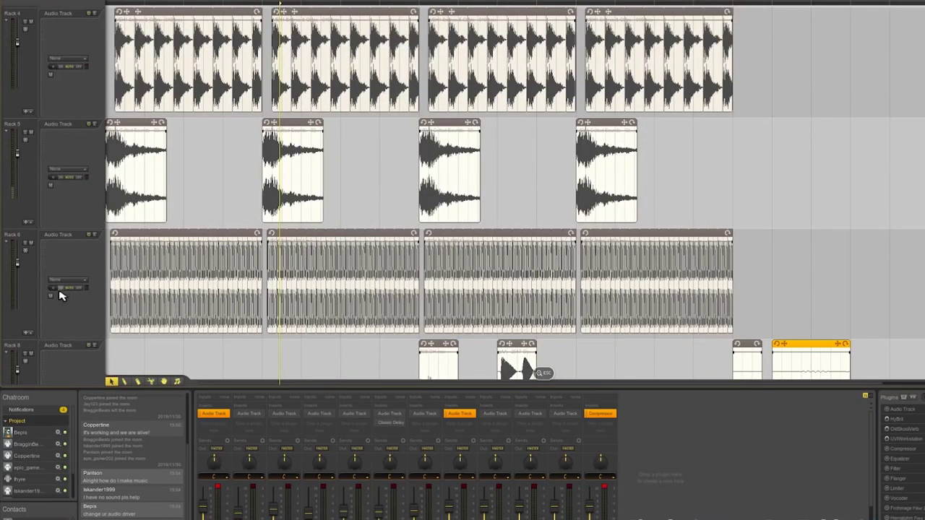
{"action": "key", "text": "space"}
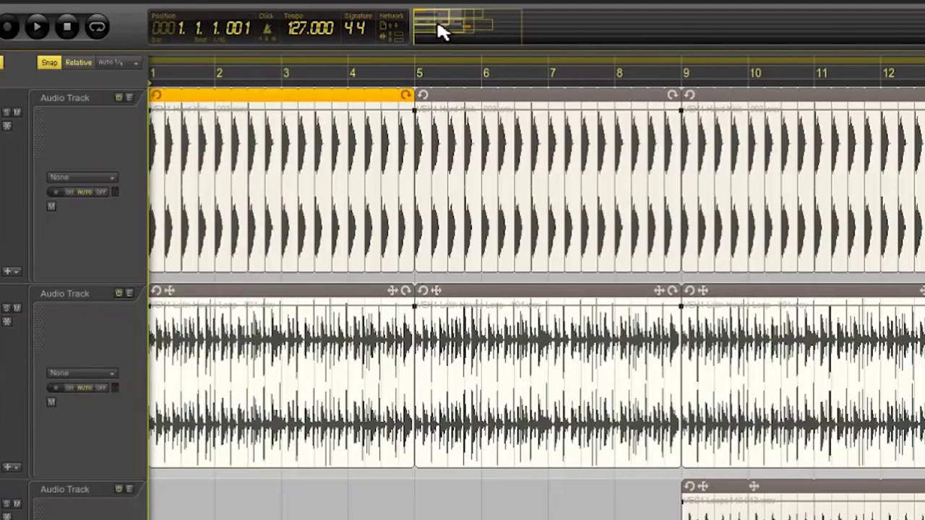
{"action": "mouse_move", "coordinate": [440, 29]}
{"action": "left_mouse_down"}
{"action": "mouse_move", "coordinate": [466, 39]}
{"action": "mouse_move", "coordinate": [411, 25]}
{"action": "left_mouse_up"}
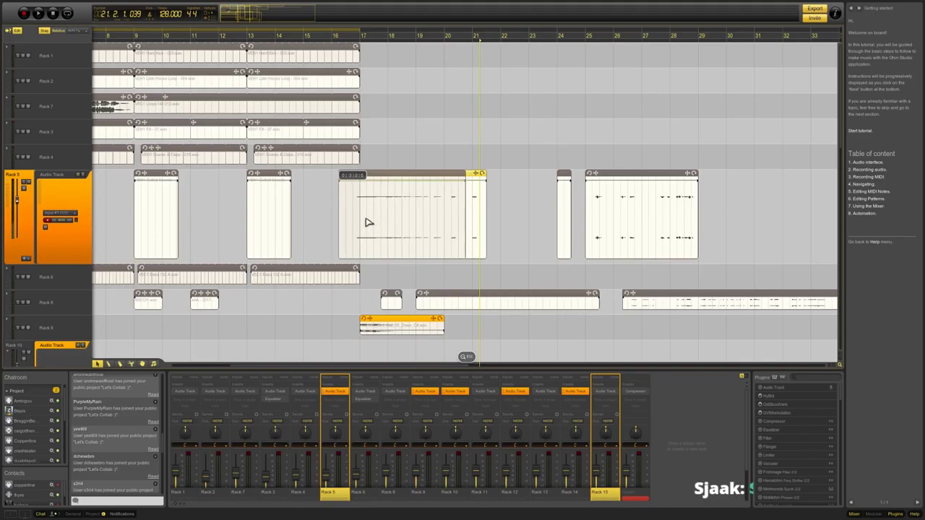
Step: Select the Rack 5 clip and send 'STOP' and 'MAKING' as separate chat messages
{"action": "left_click", "coordinate": [367, 222]}
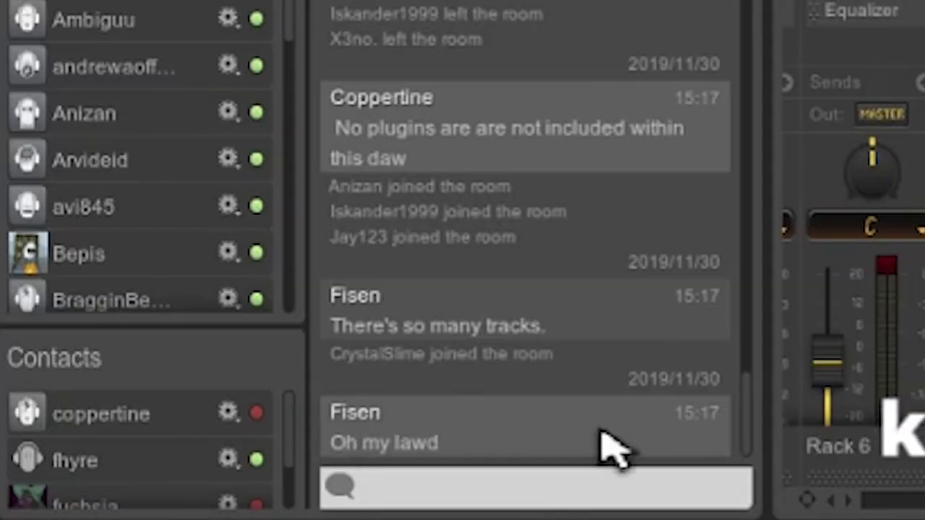
{"action": "type", "text": "STO"}
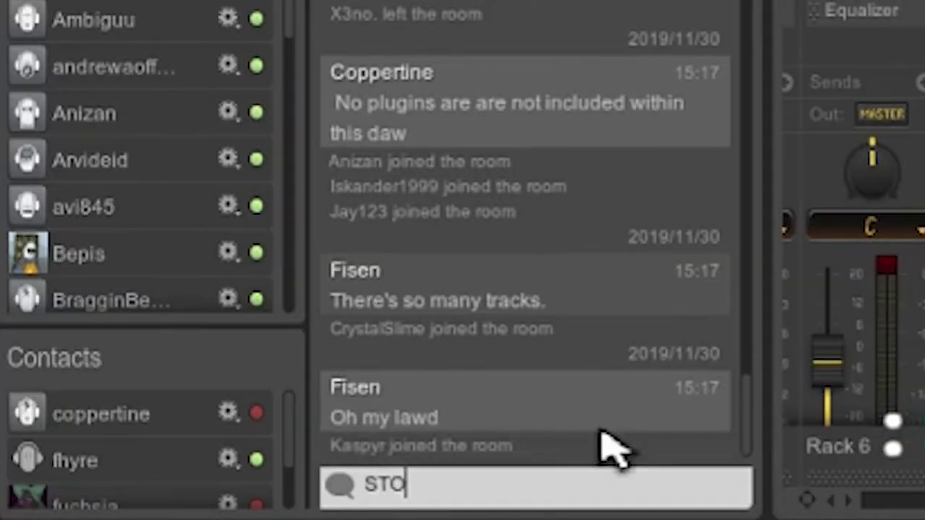
{"action": "type", "text": "P"}
{"action": "key", "text": "Return"}
{"action": "type", "text": "MAKING"}
{"action": "key", "text": "Return"}
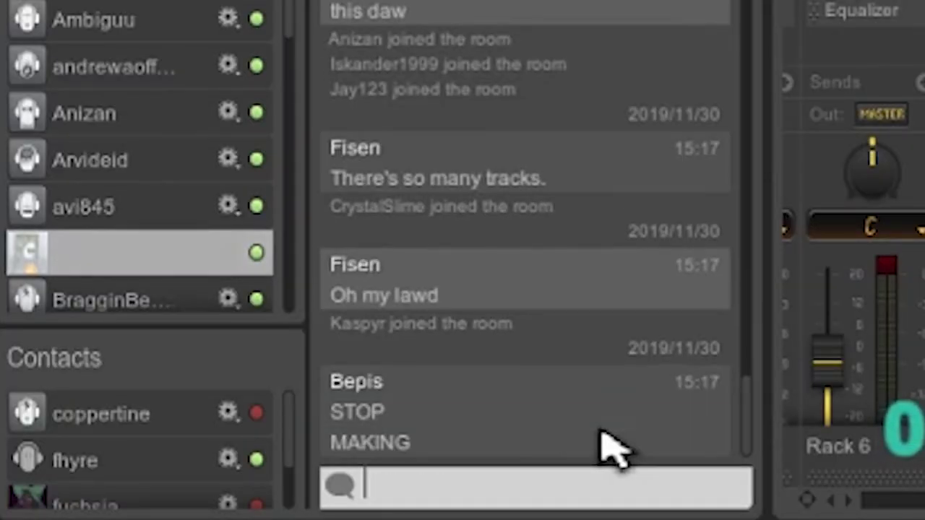
Step: Type 'TRCKS' in the chat bar and scroll up through the arrangement
{"action": "type", "text": "TRCKS"}
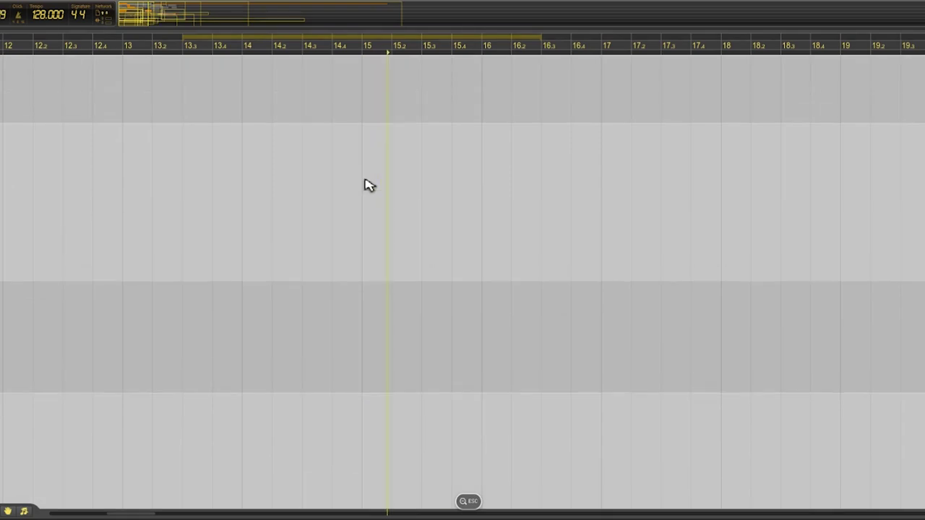
{"action": "scroll", "coordinate": [366, 183], "scroll_direction": "up", "scroll_amount": 3}
{"action": "scroll", "coordinate": [404, 191], "scroll_direction": "up", "scroll_amount": 3}
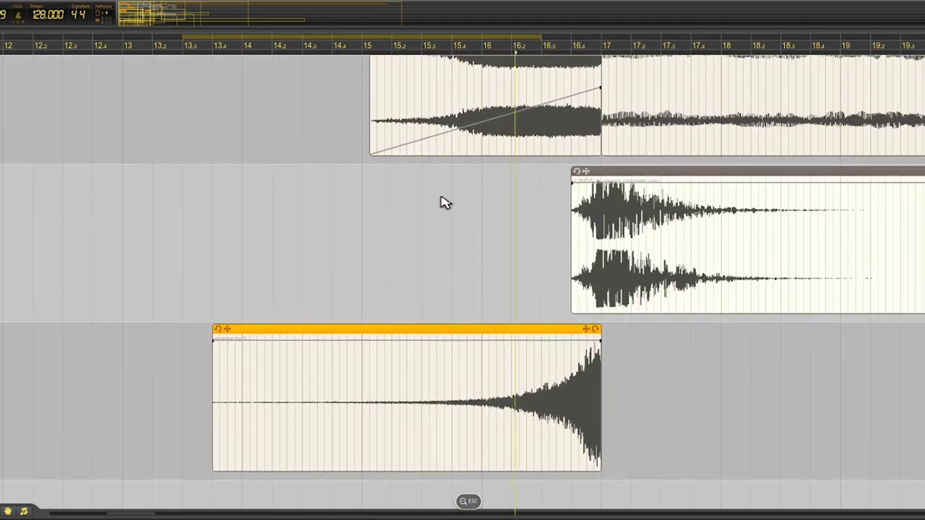
{"action": "scroll", "coordinate": [442, 203], "scroll_direction": "up", "scroll_amount": 3}
{"action": "scroll", "coordinate": [444, 204], "scroll_direction": "up", "scroll_amount": 3}
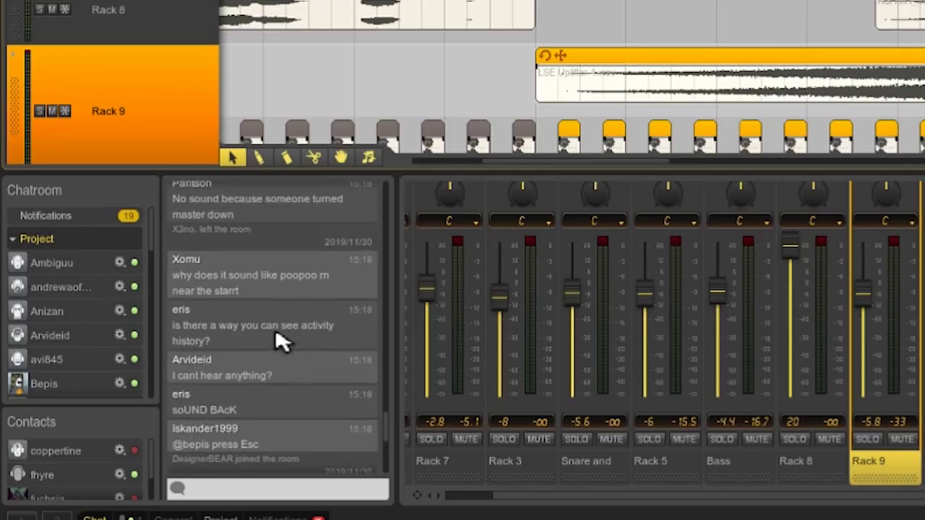
Step: Scroll through the tracks and set the playback position to bar 8
{"action": "scroll", "coordinate": [278, 336], "scroll_direction": "up", "scroll_amount": 5}
{"action": "scroll", "coordinate": [256, 293], "scroll_direction": "up", "scroll_amount": 5}
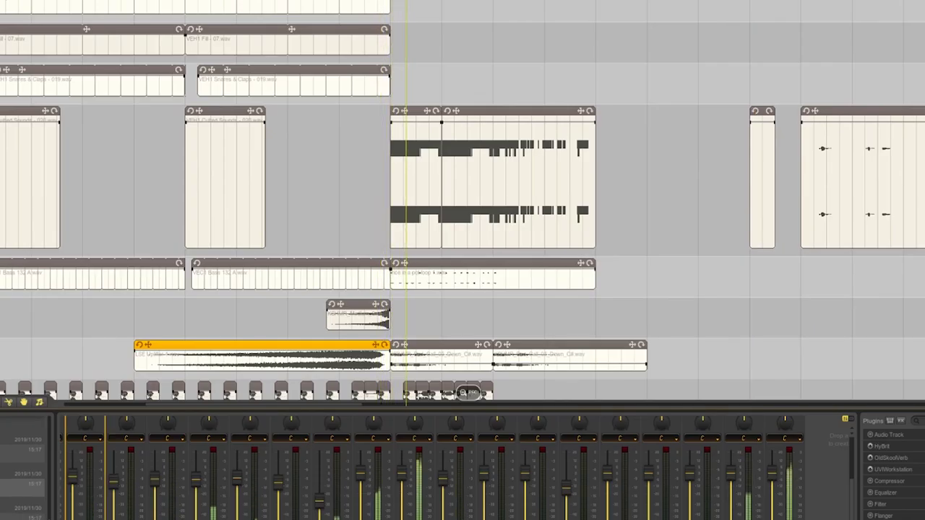
{"action": "scroll", "coordinate": [502, 189], "scroll_direction": "down", "scroll_amount": 5}
{"action": "scroll", "coordinate": [498, 186], "scroll_direction": "down", "scroll_amount": 3}
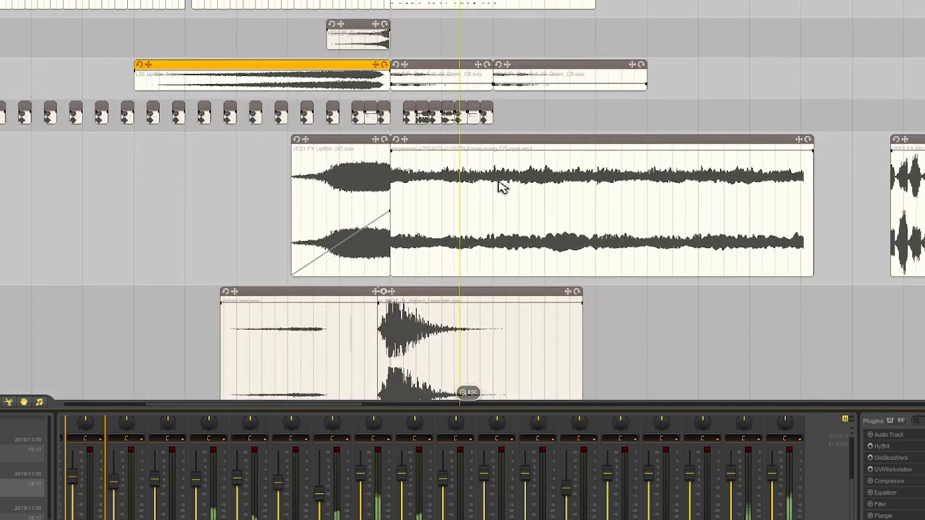
{"action": "scroll", "coordinate": [498, 186], "scroll_direction": "down", "scroll_amount": 3}
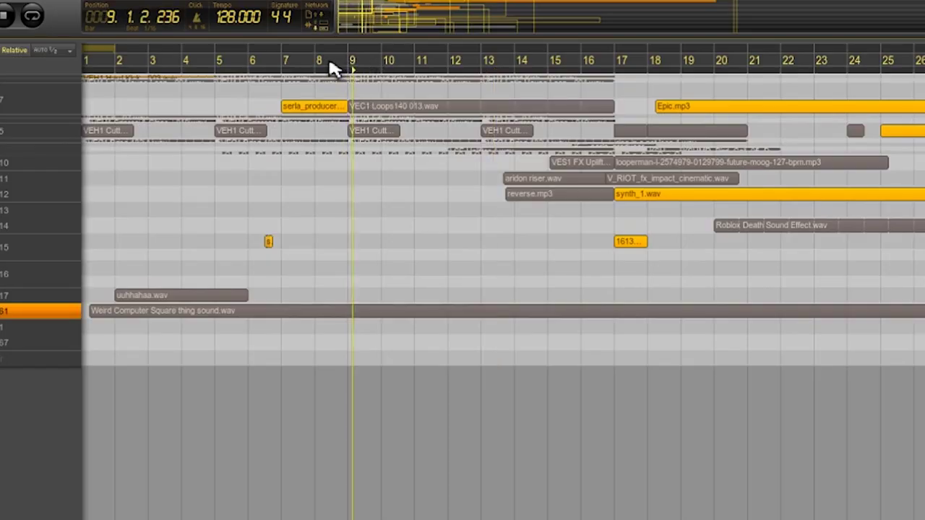
{"action": "left_click", "coordinate": [315, 71]}
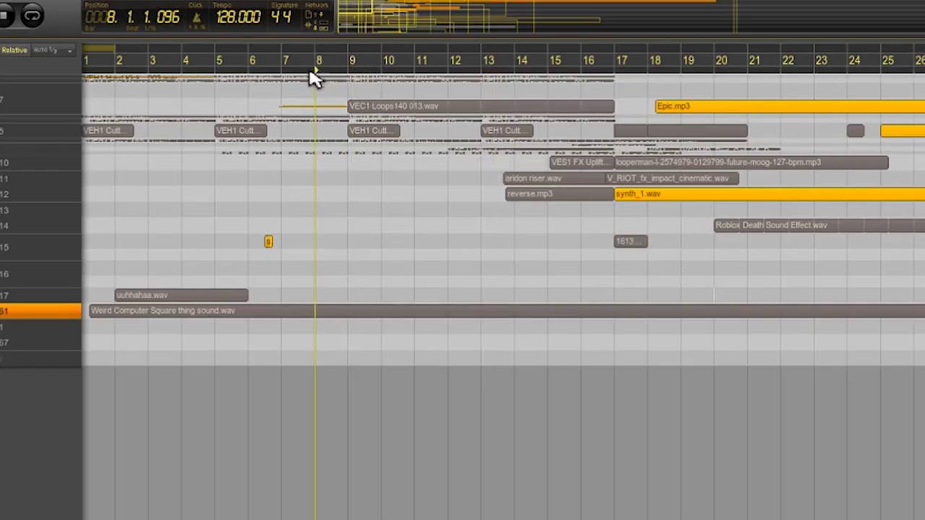
Step: Stretch the small track-15 clip across several bars, return playback to its start, and show the track's actions
{"action": "left_click_drag", "start_coordinate": [272, 241], "coordinate": [438, 241]}
{"action": "scroll", "coordinate": [351, 252], "scroll_direction": "up", "scroll_amount": 3}
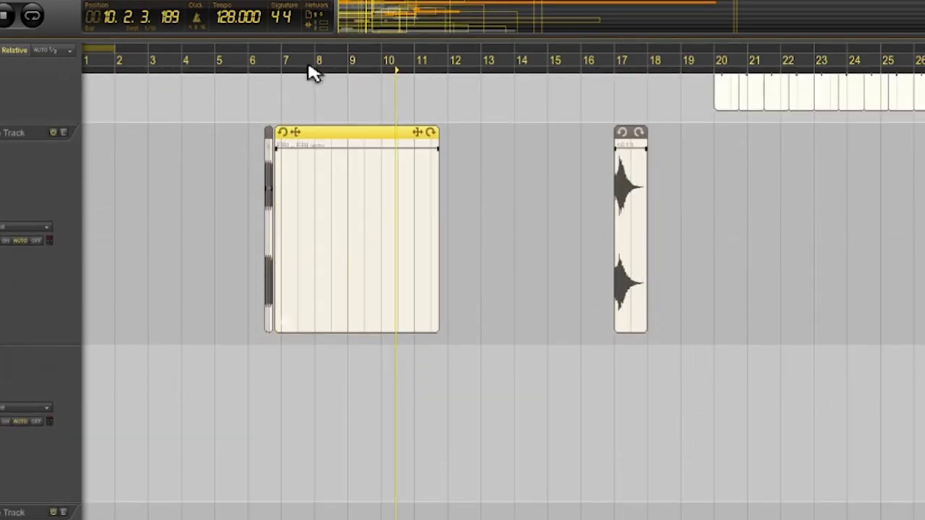
{"action": "key", "text": "space"}
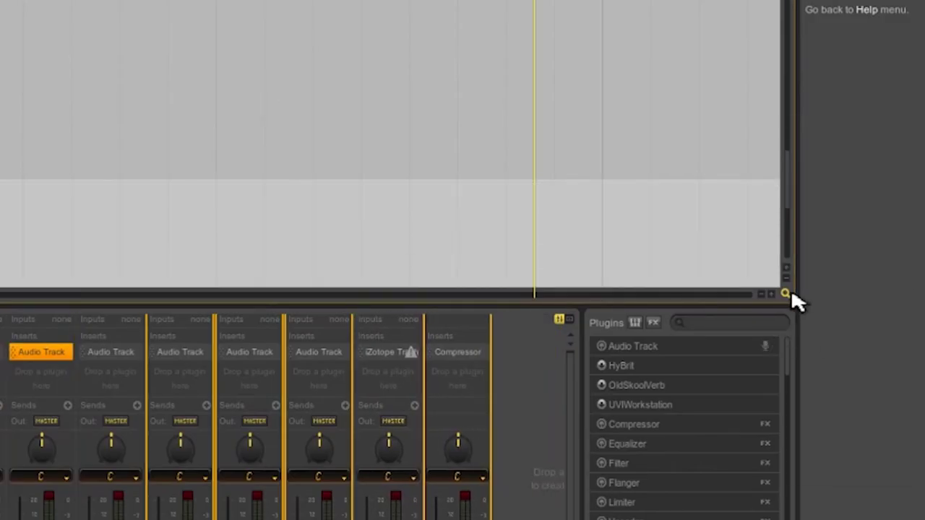
{"action": "right_click", "coordinate": [789, 290]}
Step: Dismiss the track actions, check another audio track's actions, and select the upper audio clip
{"action": "left_click", "coordinate": [786, 296]}
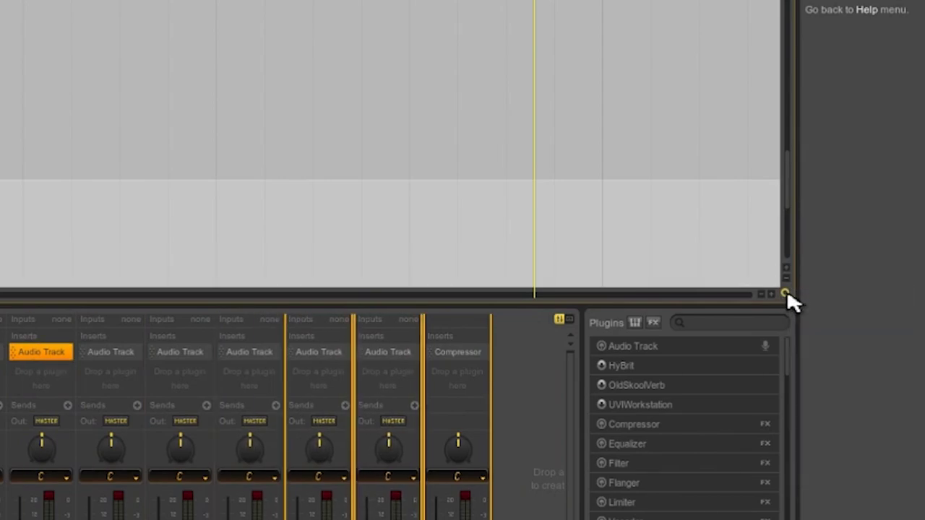
{"action": "right_click", "coordinate": [785, 292]}
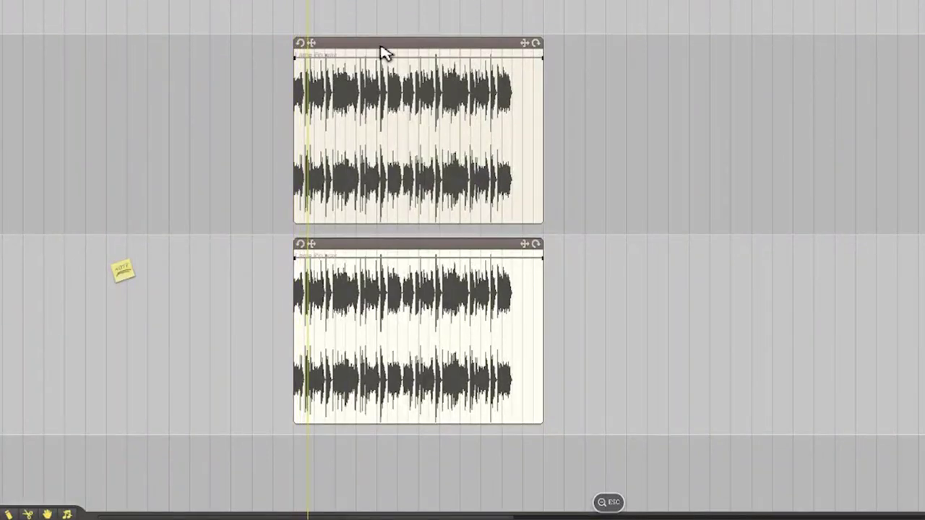
{"action": "left_click", "coordinate": [381, 50]}
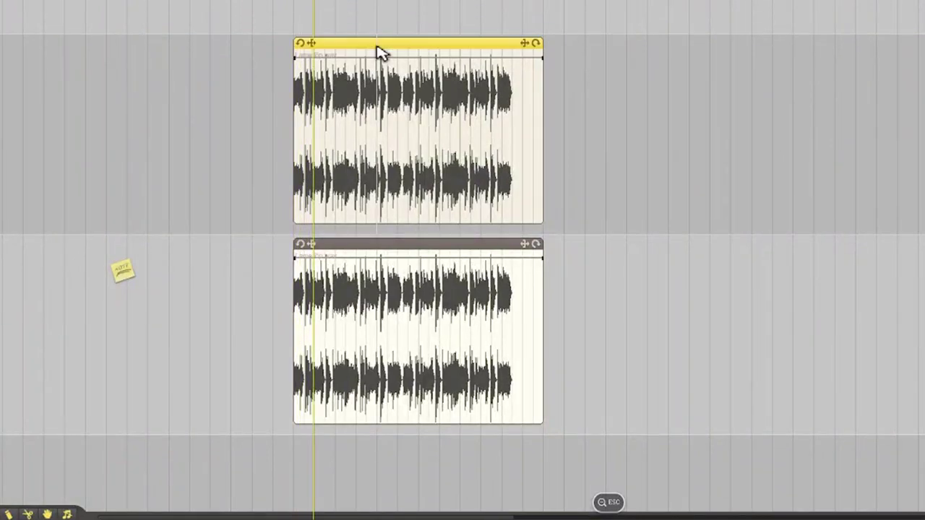
{"action": "scroll", "coordinate": [380, 52], "scroll_direction": "up", "scroll_amount": 3}
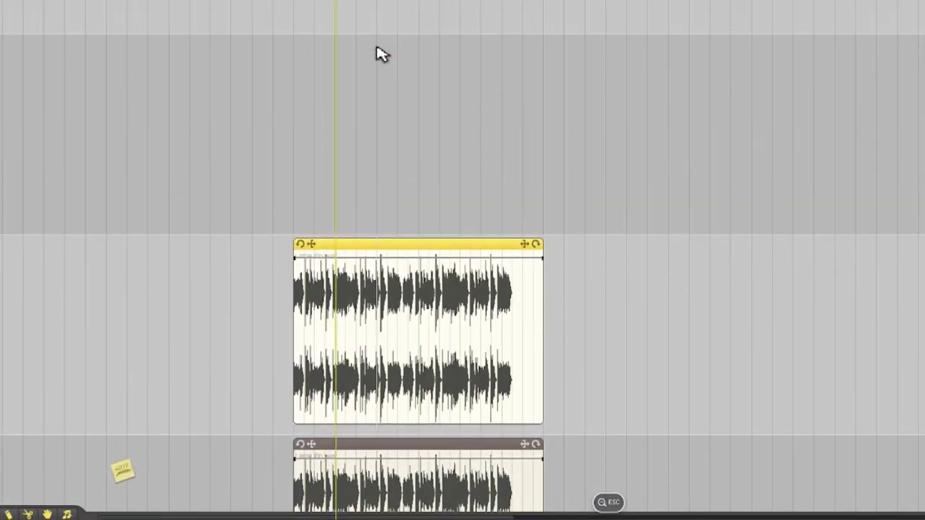
{"action": "scroll", "coordinate": [381, 54], "scroll_direction": "down", "scroll_amount": 2}
{"action": "scroll", "coordinate": [380, 54], "scroll_direction": "up", "scroll_amount": 1}
{"action": "scroll", "coordinate": [381, 54], "scroll_direction": "down", "scroll_amount": 1}
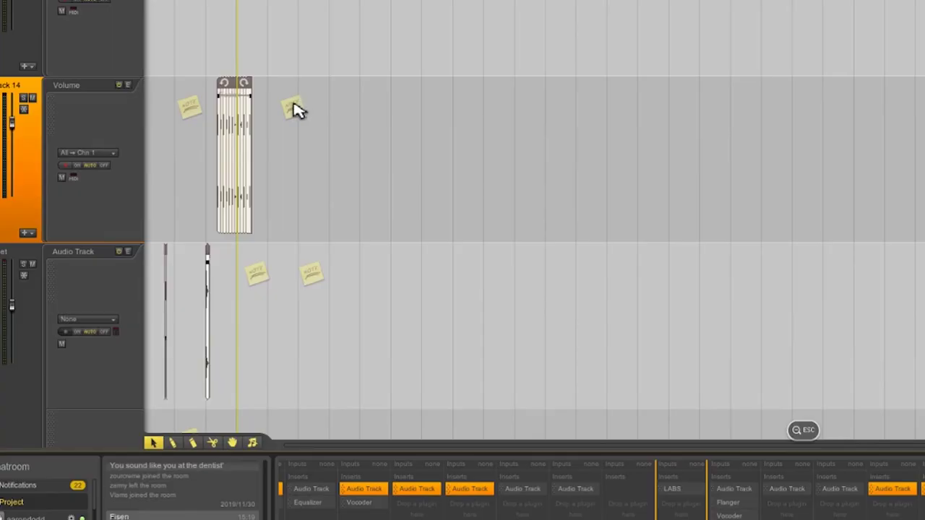
{"action": "scroll", "coordinate": [294, 109], "scroll_direction": "up", "scroll_amount": 2}
Step: Read the sticky note, then reset the first mixer channel's volume from +20 to 0 dB
{"action": "left_click", "coordinate": [295, 227]}
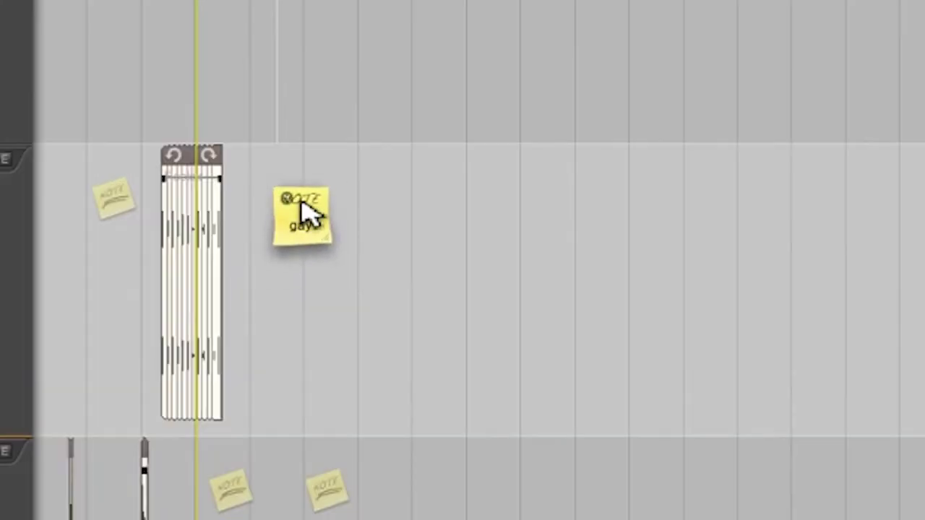
{"action": "left_click", "coordinate": [291, 200]}
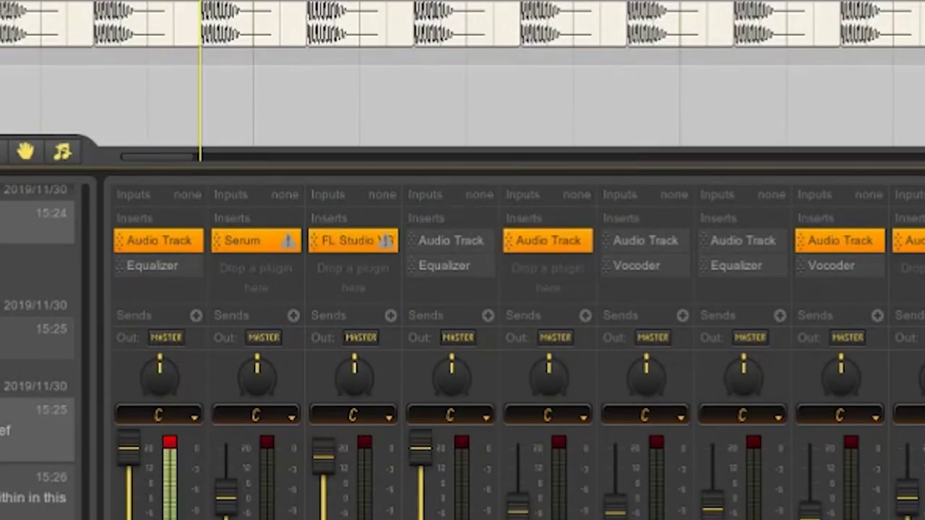
{"action": "scroll", "coordinate": [329, 372], "scroll_direction": "down", "scroll_amount": 3}
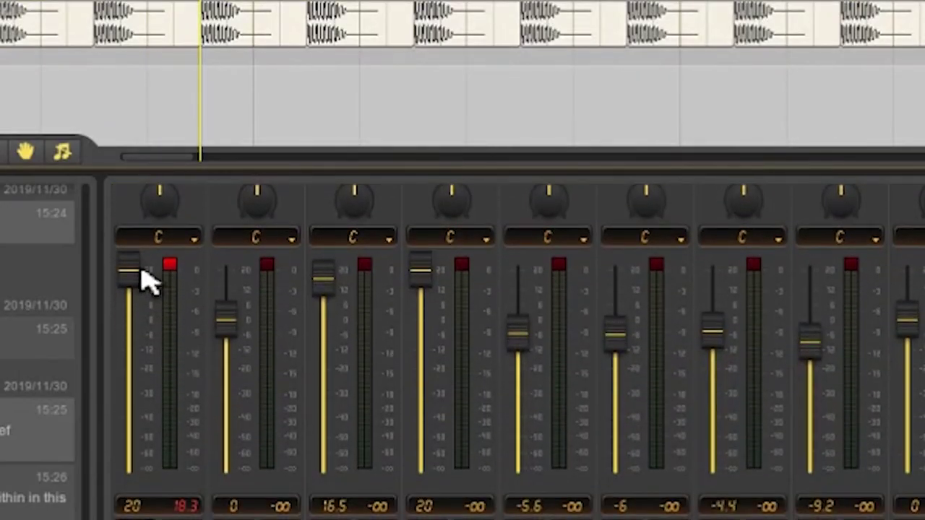
{"action": "double_click", "coordinate": [138, 289]}
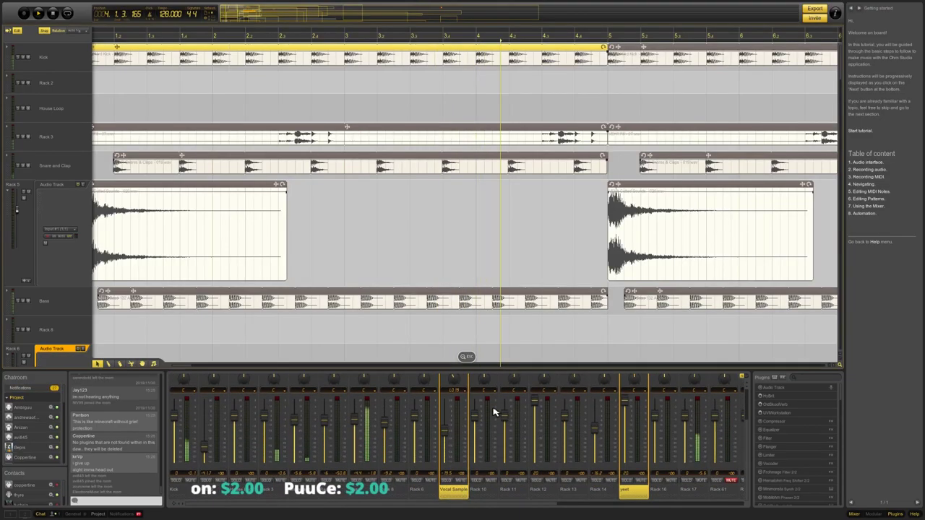
Step: Scroll down the arrangement and select the clip just above uuhhahaa333.wav
{"action": "scroll", "coordinate": [481, 243], "scroll_direction": "down", "scroll_amount": 5}
{"action": "scroll", "coordinate": [469, 203], "scroll_direction": "down", "scroll_amount": 2}
{"action": "scroll", "coordinate": [419, 177], "scroll_direction": "down", "scroll_amount": 3}
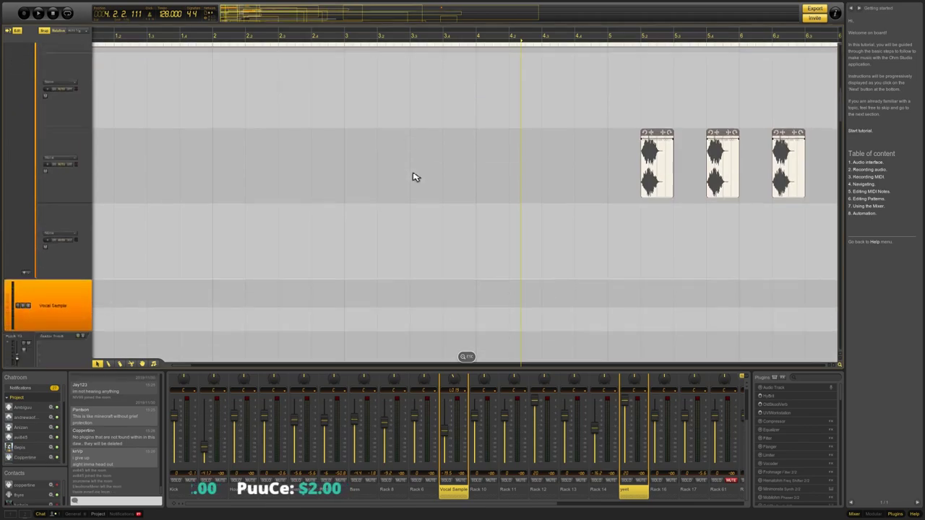
{"action": "scroll", "coordinate": [412, 216], "scroll_direction": "down", "scroll_amount": 3}
{"action": "scroll", "coordinate": [289, 209], "scroll_direction": "down", "scroll_amount": 3}
{"action": "scroll", "coordinate": [217, 209], "scroll_direction": "down", "scroll_amount": 3}
{"action": "scroll", "coordinate": [213, 222], "scroll_direction": "down", "scroll_amount": 3}
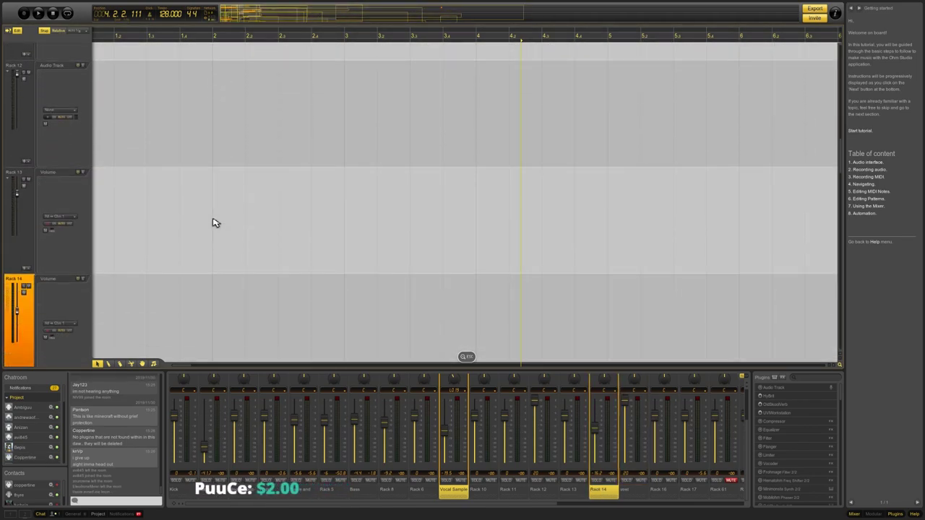
{"action": "scroll", "coordinate": [108, 206], "scroll_direction": "down", "scroll_amount": 2}
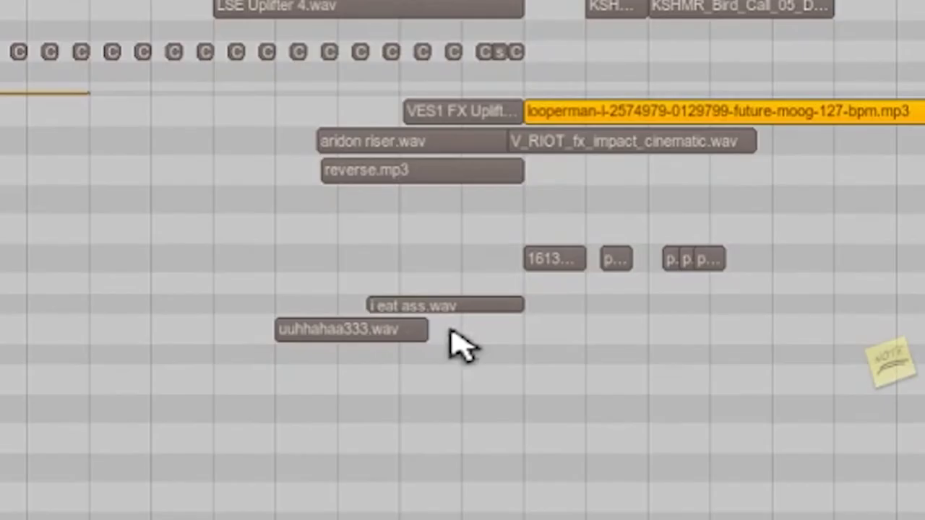
{"action": "left_click", "coordinate": [434, 303]}
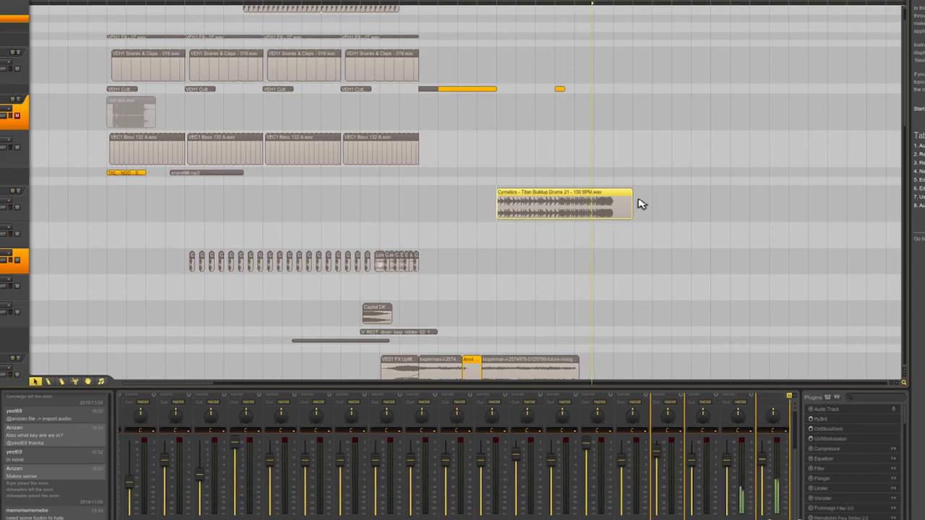
Step: Drag the 'Cymatics - Titan Buildup Drums 21 - 150 BPM.wav' clip earlier, then nudge it slightly right
{"action": "scroll", "coordinate": [639, 204], "scroll_direction": "down", "scroll_amount": 3}
{"action": "scroll", "coordinate": [638, 204], "scroll_direction": "down", "scroll_amount": 3}
{"action": "scroll", "coordinate": [639, 204], "scroll_direction": "down", "scroll_amount": 3}
{"action": "scroll", "coordinate": [636, 209], "scroll_direction": "down", "scroll_amount": 3}
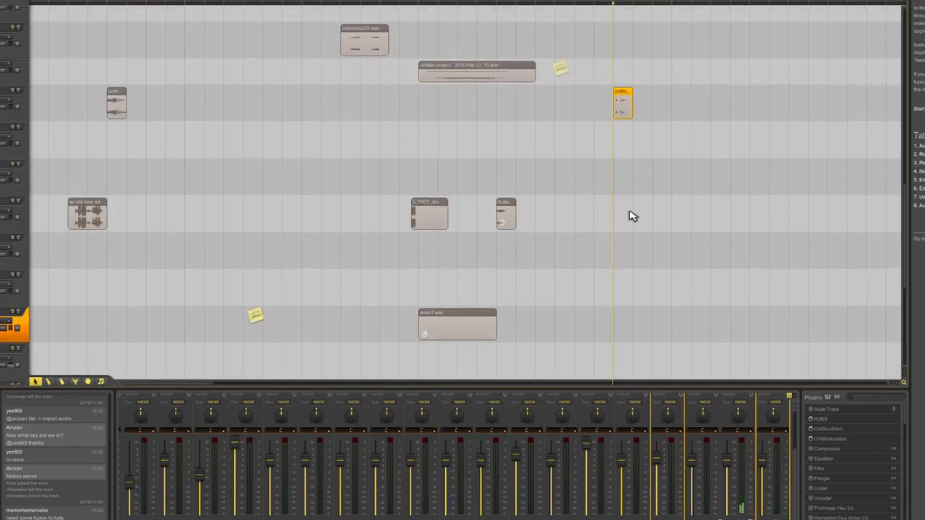
{"action": "scroll", "coordinate": [630, 215], "scroll_direction": "down", "scroll_amount": 5}
{"action": "scroll", "coordinate": [631, 215], "scroll_direction": "down", "scroll_amount": 2}
{"action": "scroll", "coordinate": [631, 215], "scroll_direction": "down", "scroll_amount": 1}
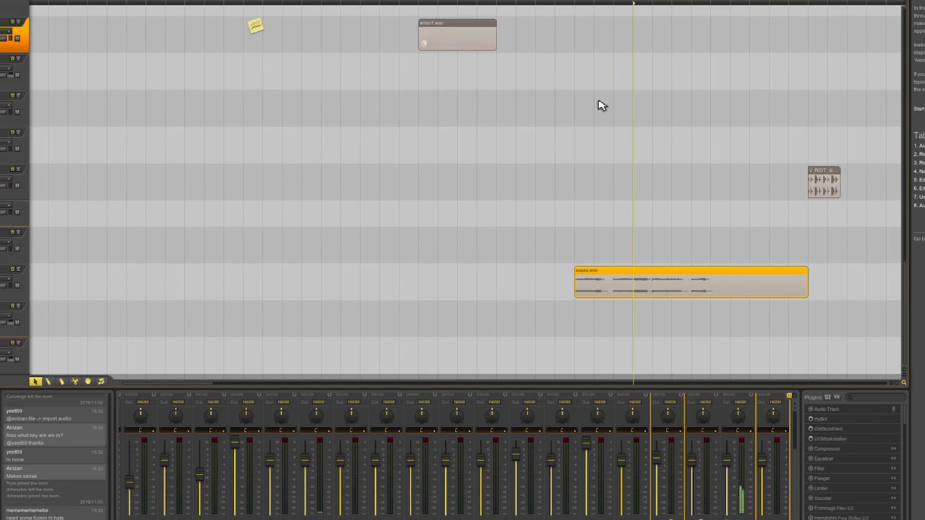
{"action": "scroll", "coordinate": [668, 152], "scroll_direction": "up", "scroll_amount": 4}
{"action": "scroll", "coordinate": [658, 137], "scroll_direction": "up", "scroll_amount": 3}
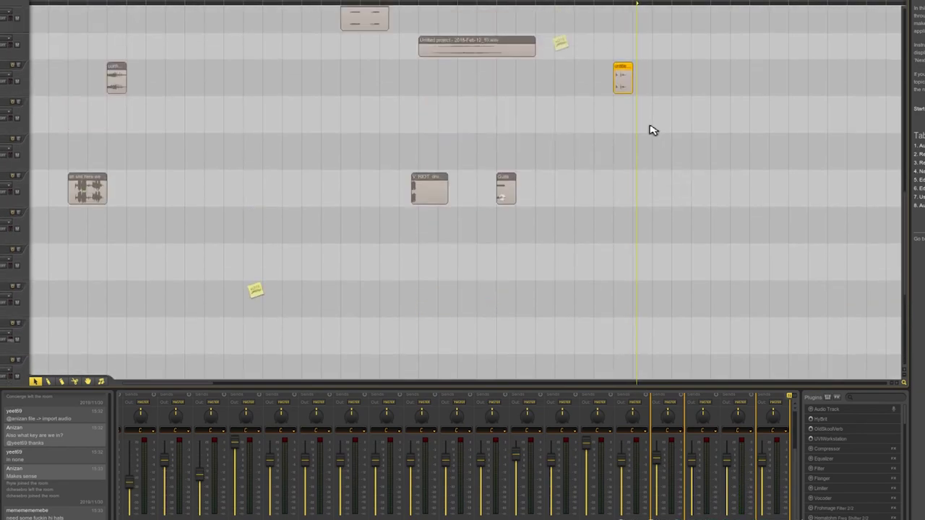
{"action": "scroll", "coordinate": [653, 130], "scroll_direction": "up", "scroll_amount": 3}
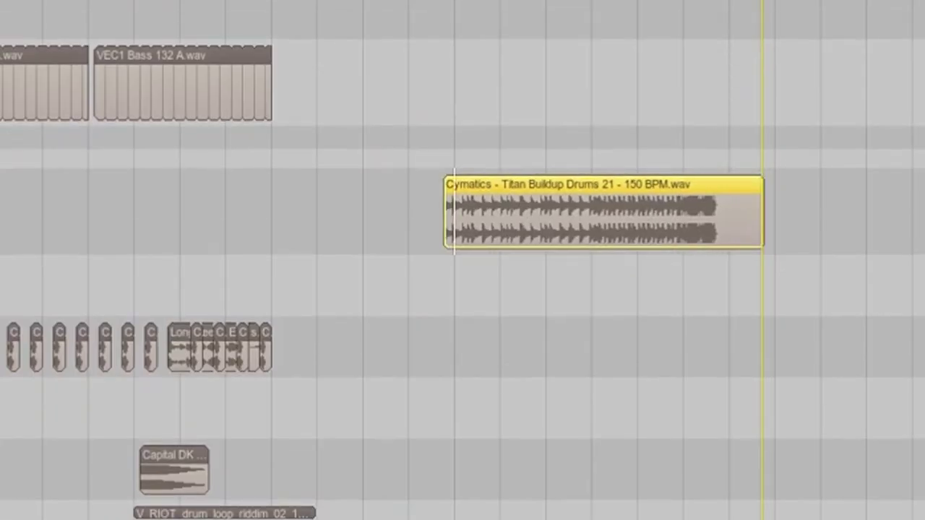
{"action": "scroll", "coordinate": [713, 97], "scroll_direction": "up", "scroll_amount": 3}
{"action": "left_click_drag", "start_coordinate": [588, 358], "coordinate": [359, 342]}
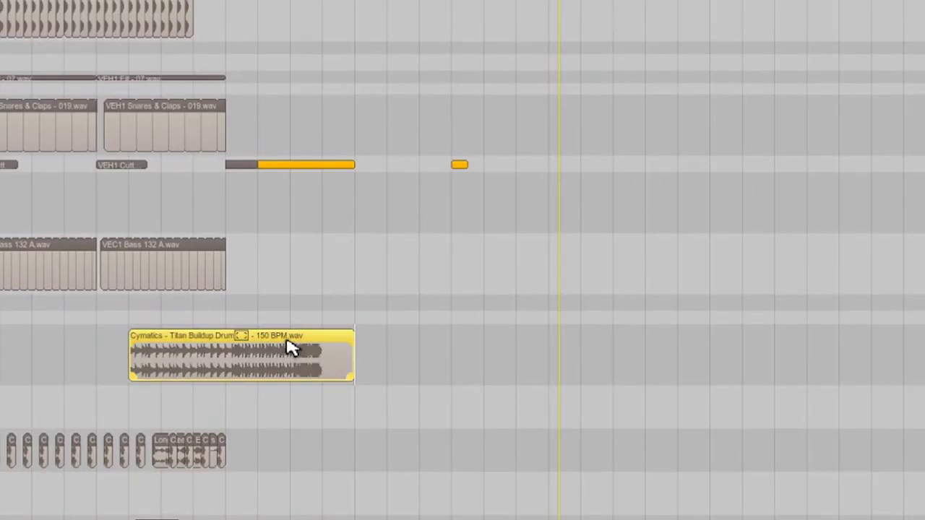
{"action": "key", "text": "Right"}
{"action": "key", "text": "Right"}
{"action": "key", "text": "Right"}
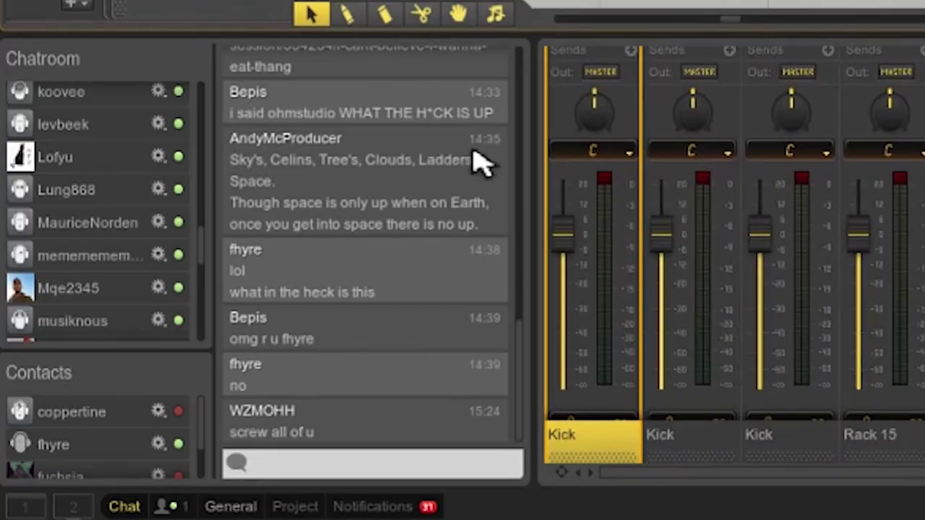
Step: Send '<3' as a message in the project chatroom
{"action": "left_click", "coordinate": [344, 468]}
{"action": "type", "text": "<3"}
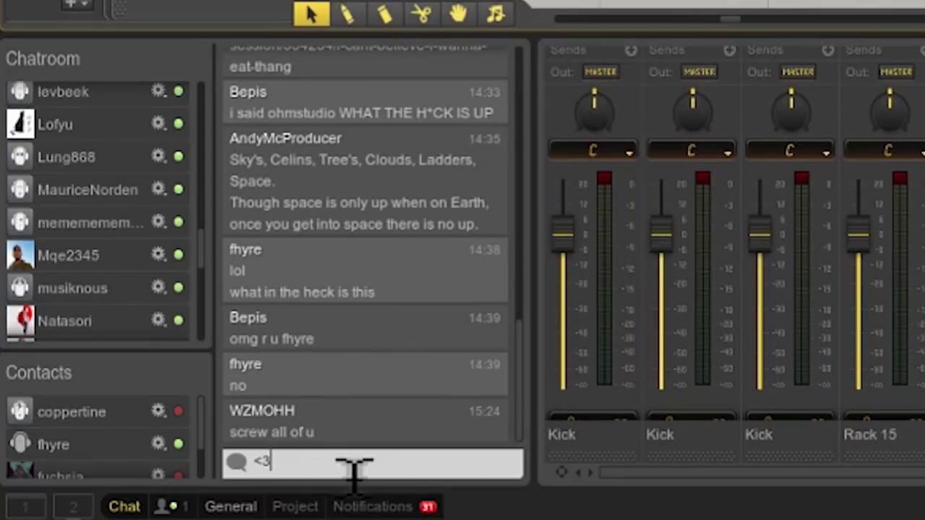
{"action": "key", "text": "Return"}
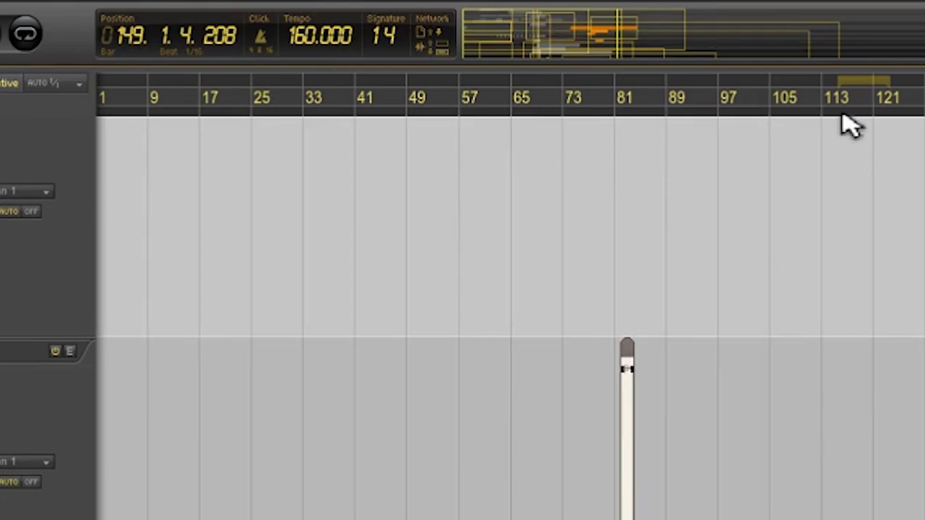
Step: Move playback to bar 113 and scroll down the track list
{"action": "left_click", "coordinate": [835, 105]}
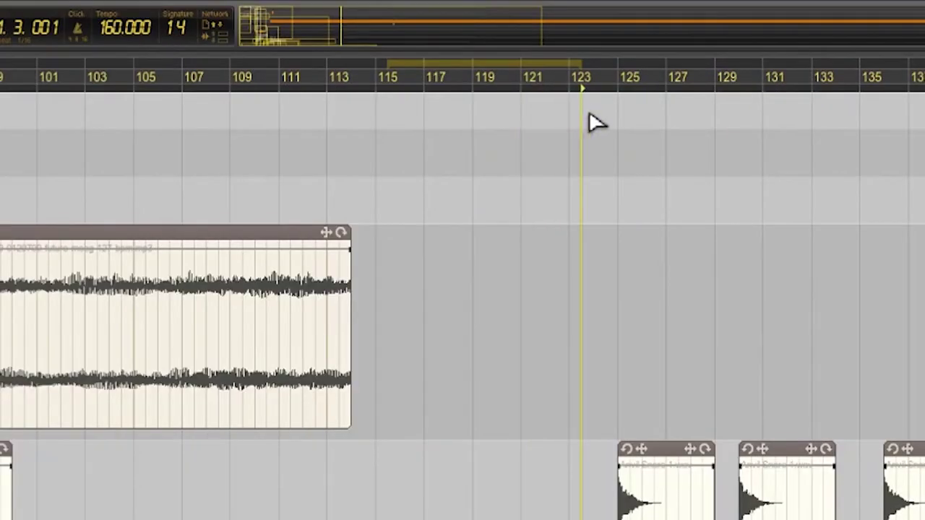
{"action": "scroll", "coordinate": [640, 241], "scroll_direction": "down", "scroll_amount": 3}
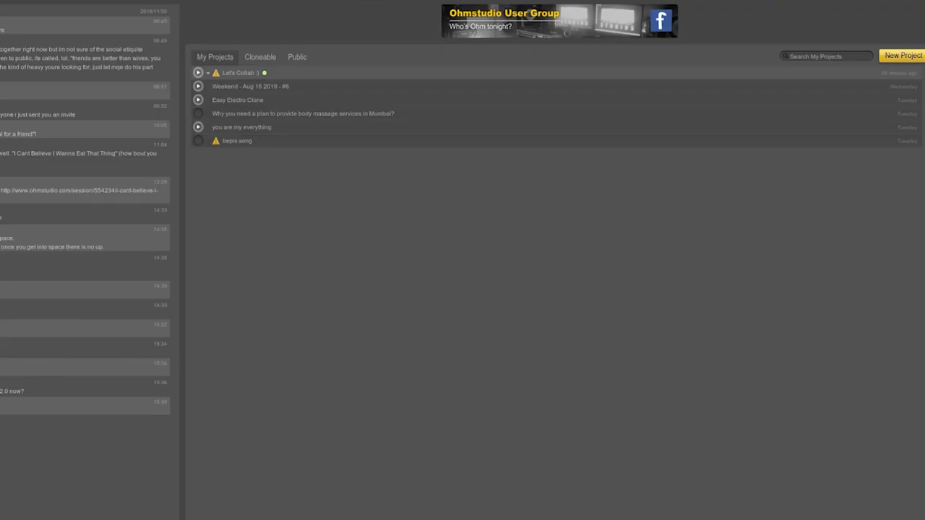
Step: Open the Let's Collab :) project from My Projects
{"action": "left_click", "coordinate": [197, 72]}
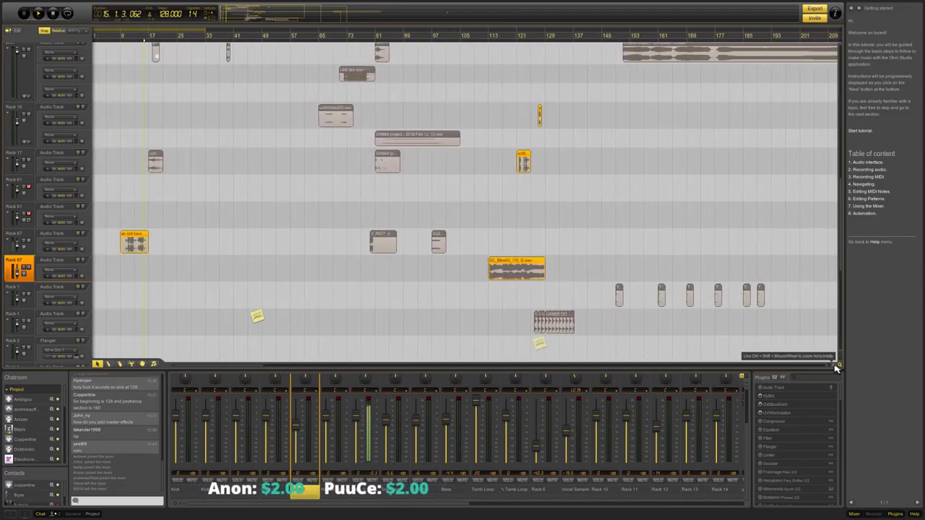
Step: Zoom into the early bars and select the Hard Kick clip starting at bar 33
{"action": "left_click_drag", "start_coordinate": [836, 369], "coordinate": [464, 360]}
{"action": "scroll", "coordinate": [285, 241], "scroll_direction": "down", "scroll_amount": 4}
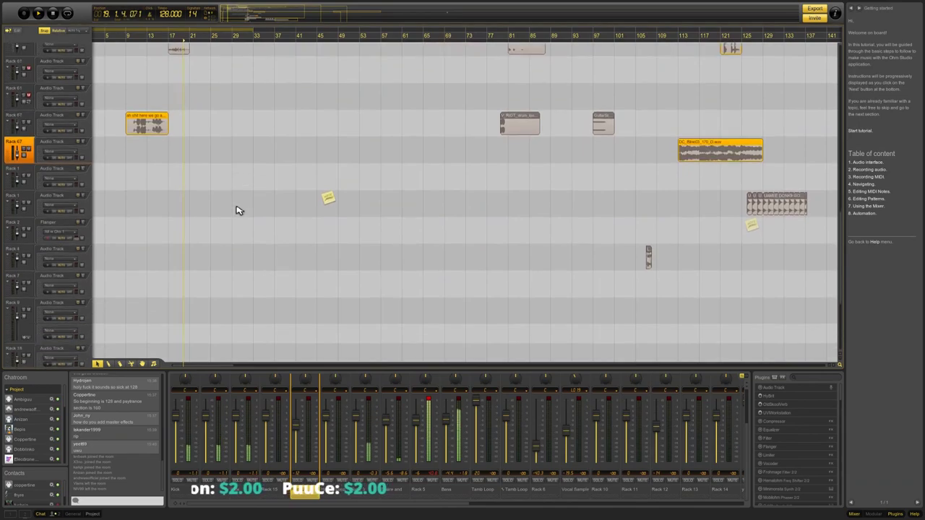
{"action": "scroll", "coordinate": [237, 208], "scroll_direction": "up", "scroll_amount": 2}
{"action": "scroll", "coordinate": [244, 192], "scroll_direction": "up", "scroll_amount": 5}
{"action": "scroll", "coordinate": [243, 188], "scroll_direction": "up", "scroll_amount": 5}
{"action": "scroll", "coordinate": [238, 170], "scroll_direction": "up", "scroll_amount": 5}
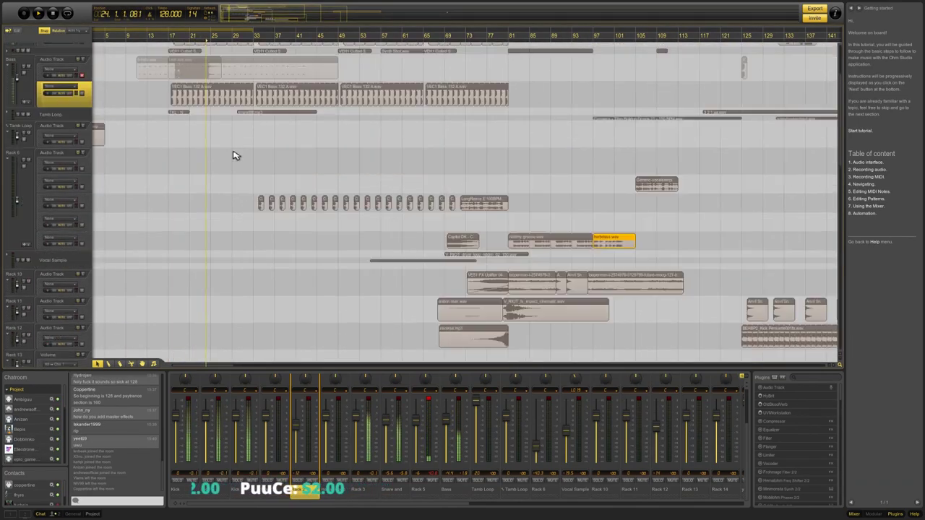
{"action": "scroll", "coordinate": [232, 151], "scroll_direction": "up", "scroll_amount": 4}
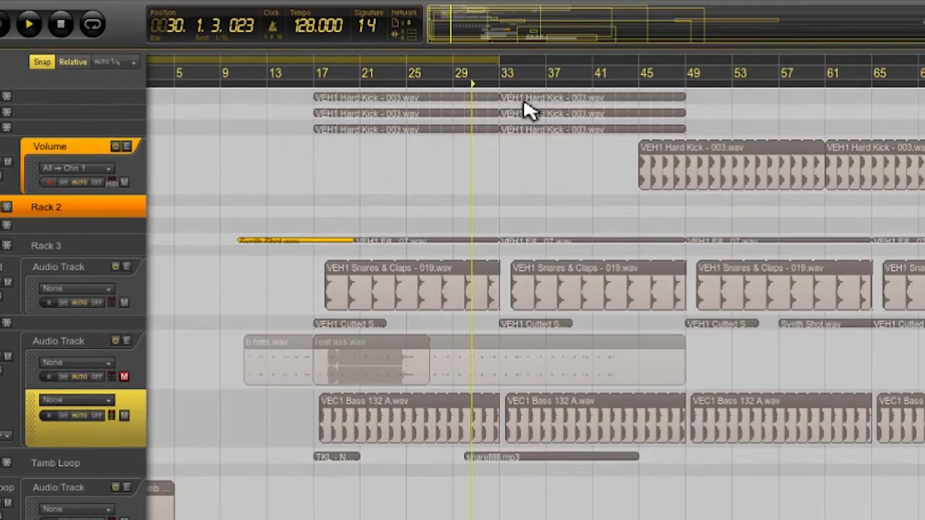
{"action": "left_click", "coordinate": [263, 54]}
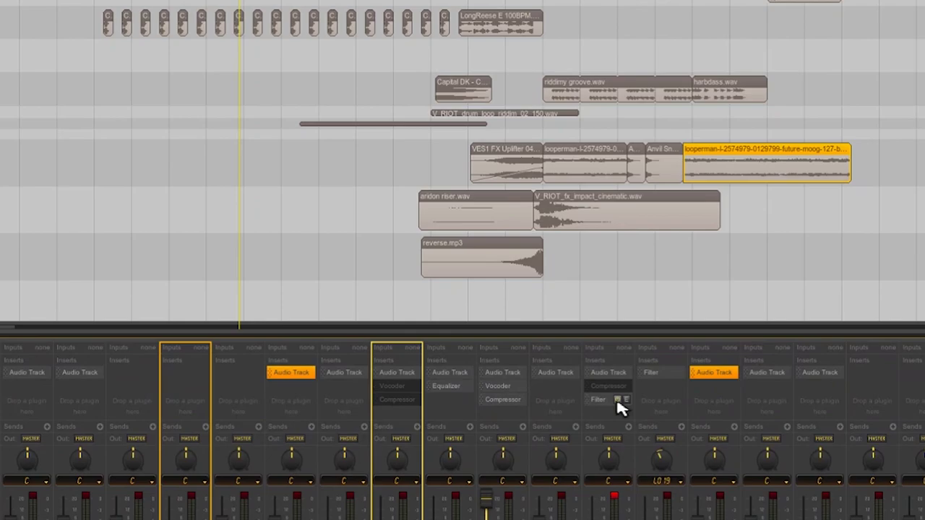
Step: Zoom close on the Kick Perc clip, then move playback from bar 41 back to bar 93
{"action": "scroll", "coordinate": [620, 408], "scroll_direction": "down", "scroll_amount": 3}
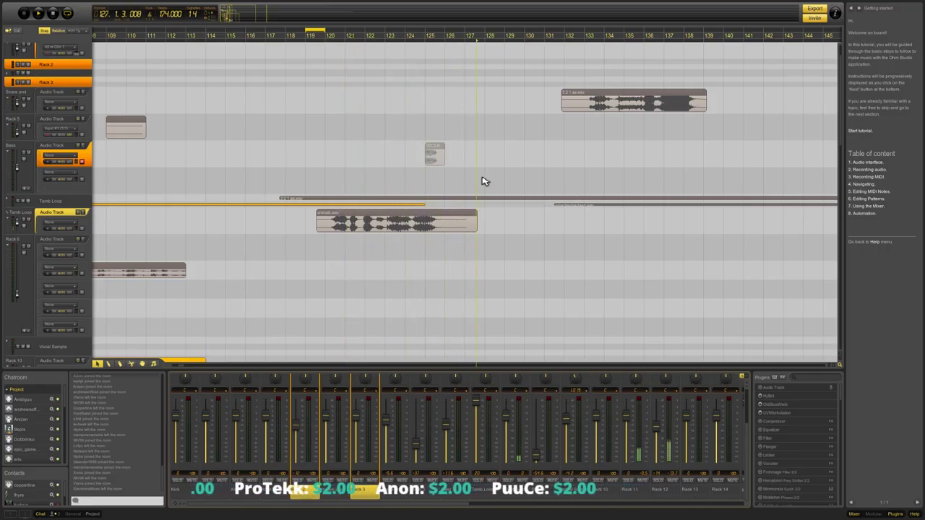
{"action": "scroll", "coordinate": [485, 184], "scroll_direction": "up", "scroll_amount": 1}
{"action": "scroll", "coordinate": [490, 190], "scroll_direction": "down", "scroll_amount": 6}
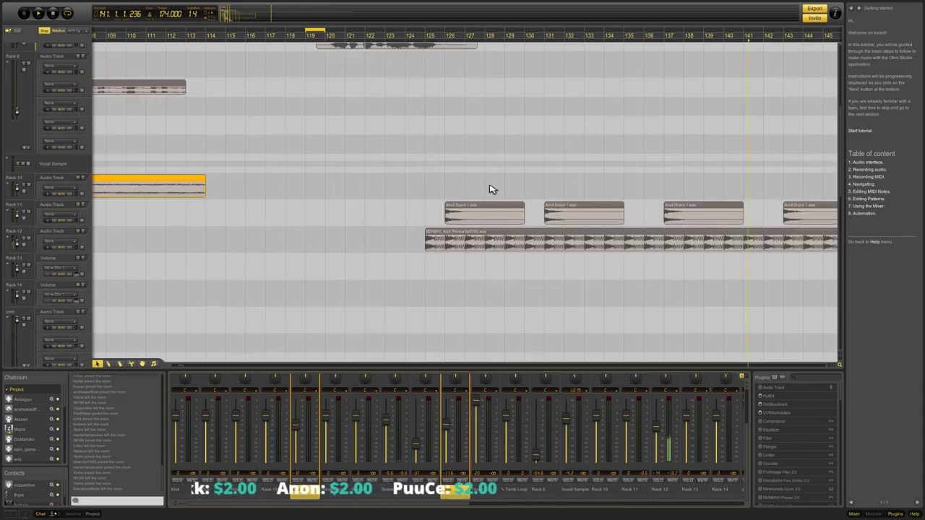
{"action": "double_click", "coordinate": [433, 237]}
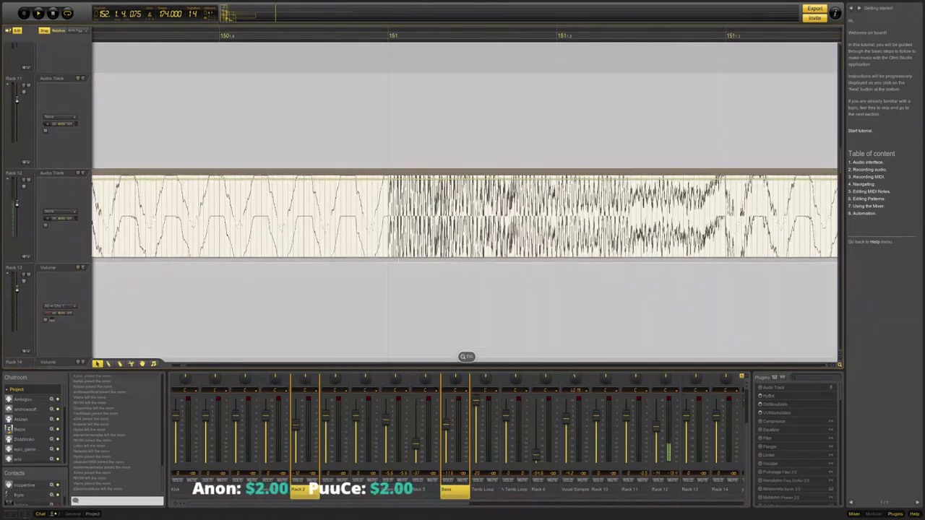
{"action": "scroll", "coordinate": [418, 47], "scroll_direction": "up", "scroll_amount": 2}
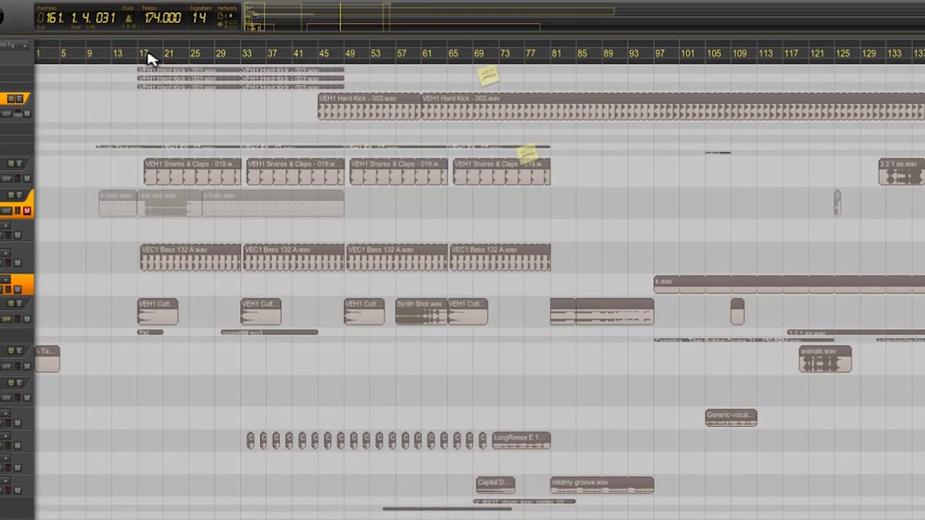
{"action": "left_click", "coordinate": [294, 62]}
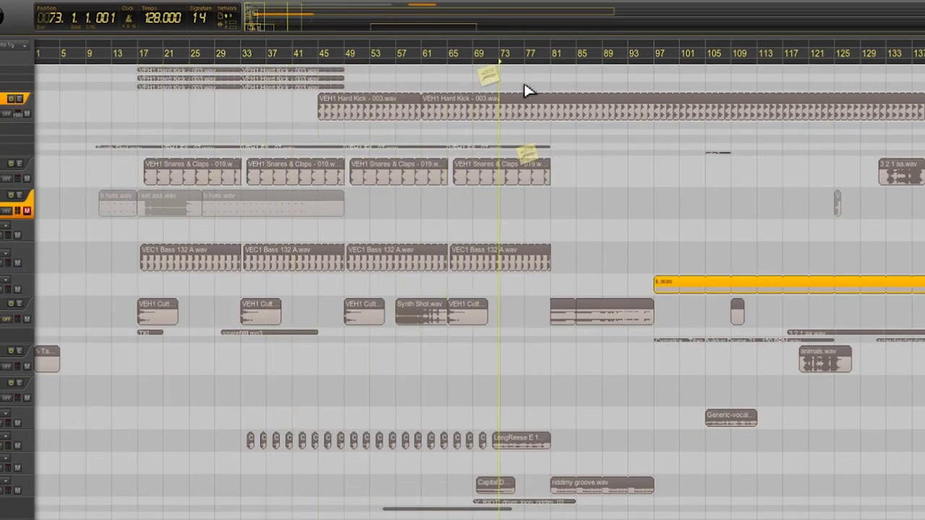
{"action": "left_click_drag", "start_coordinate": [653, 112], "coordinate": [628, 112]}
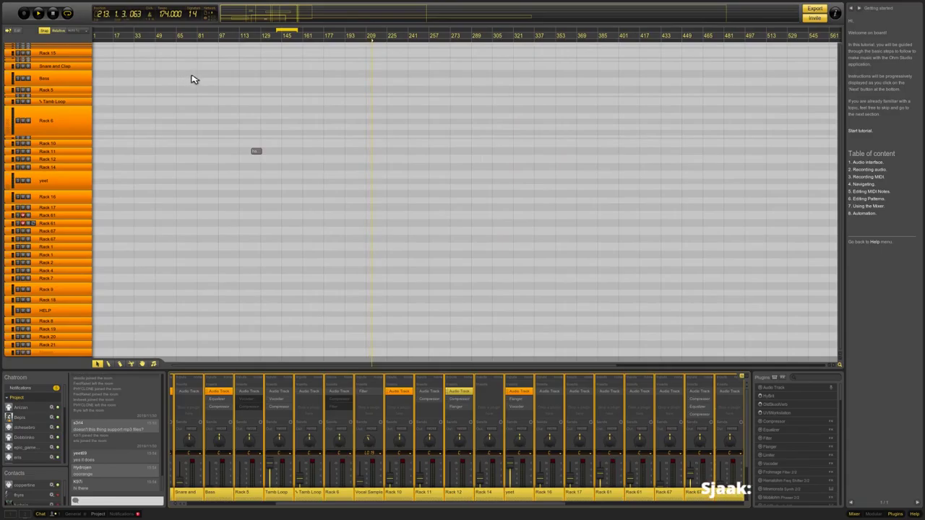
Step: Select the lone small clip, zoom the timeline onto it, and attempt a Ctrl+Z undo
{"action": "left_click", "coordinate": [256, 151]}
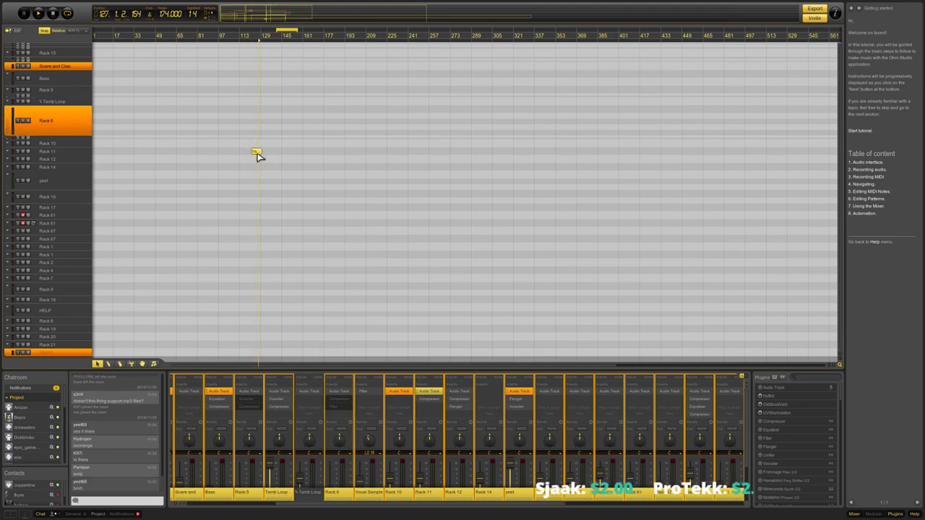
{"action": "scroll", "coordinate": [258, 152], "scroll_direction": "up", "scroll_amount": 3}
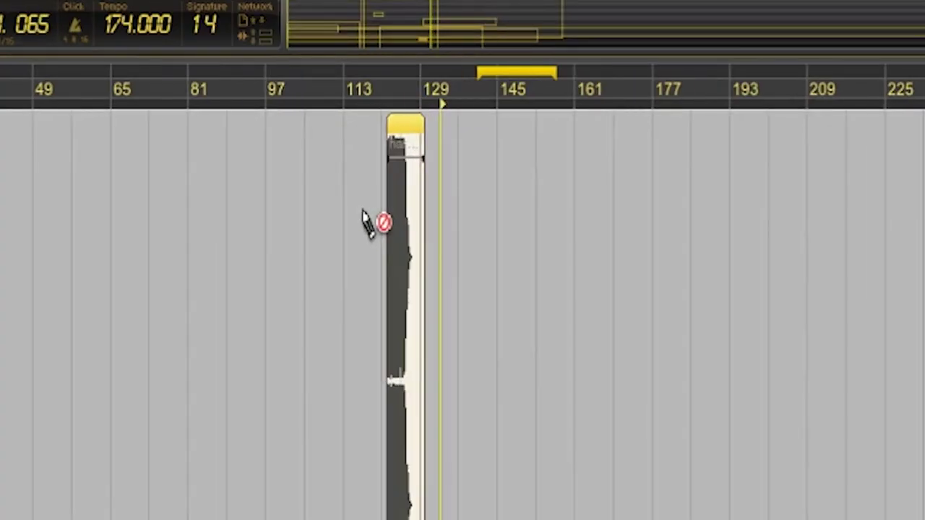
{"action": "scroll", "coordinate": [367, 216], "scroll_direction": "up", "scroll_amount": 3}
{"action": "scroll", "coordinate": [390, 219], "scroll_direction": "up", "scroll_amount": 3}
{"action": "scroll", "coordinate": [416, 223], "scroll_direction": "up", "scroll_amount": 3}
{"action": "scroll", "coordinate": [434, 217], "scroll_direction": "up", "scroll_amount": 3}
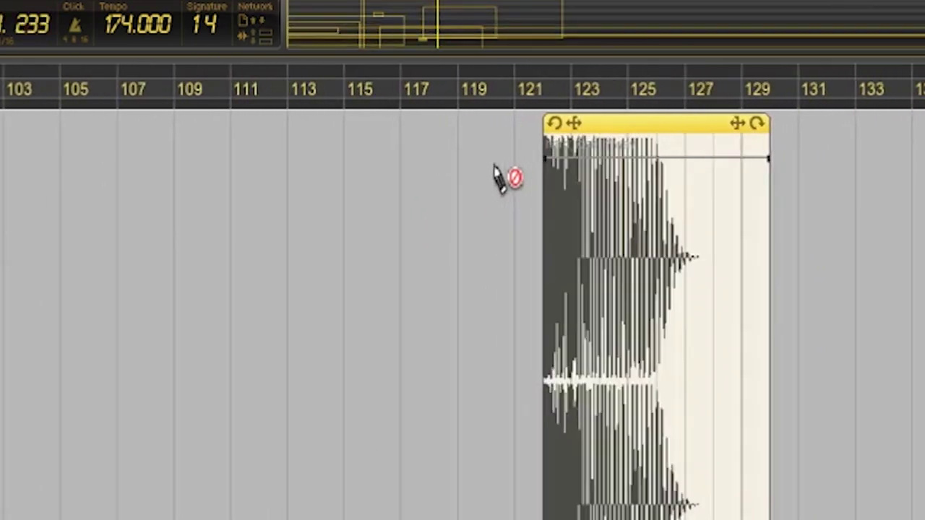
{"action": "scroll", "coordinate": [501, 177], "scroll_direction": "up", "scroll_amount": 2}
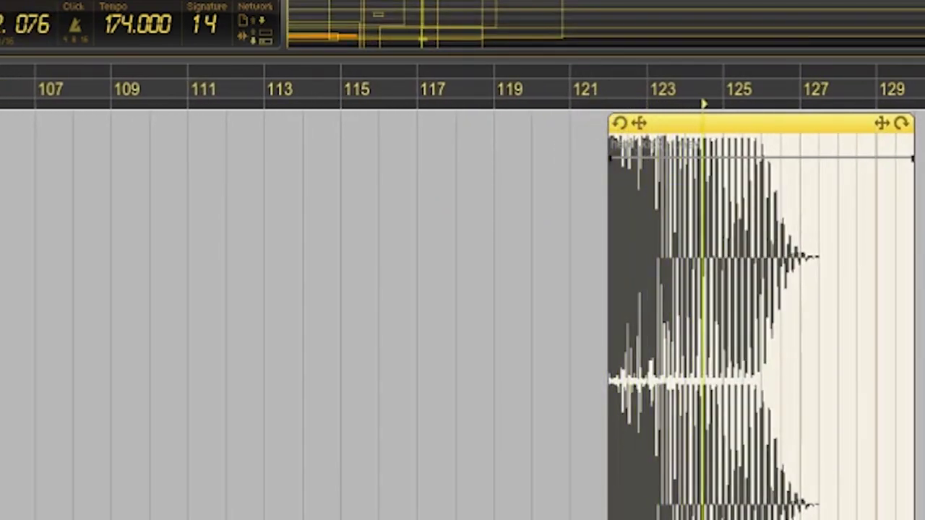
{"action": "key", "text": "ctrl+z"}
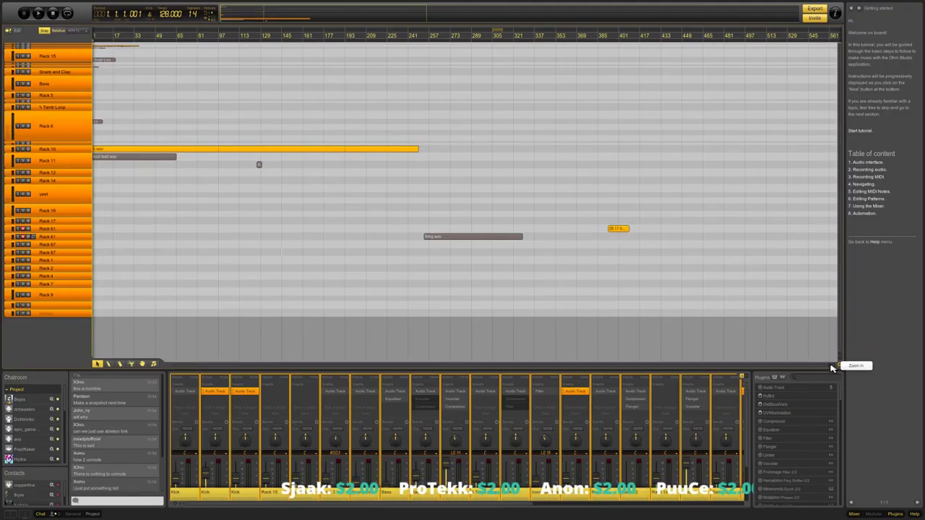
Step: Briefly magnify the arrangement, then select all tracks with Ctrl+A
{"action": "left_click", "coordinate": [831, 365]}
{"action": "key", "text": "Escape"}
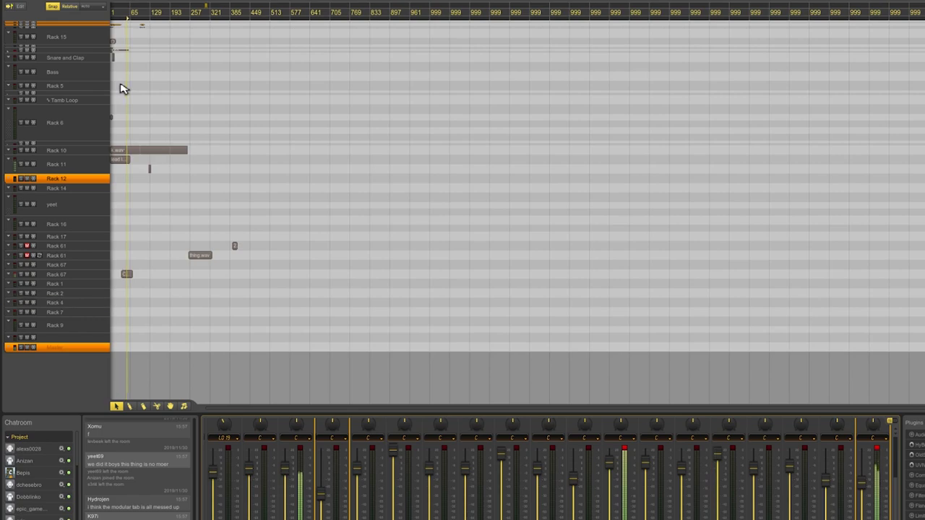
{"action": "scroll", "coordinate": [122, 89], "scroll_direction": "up", "scroll_amount": 2}
{"action": "scroll", "coordinate": [121, 88], "scroll_direction": "up", "scroll_amount": 2}
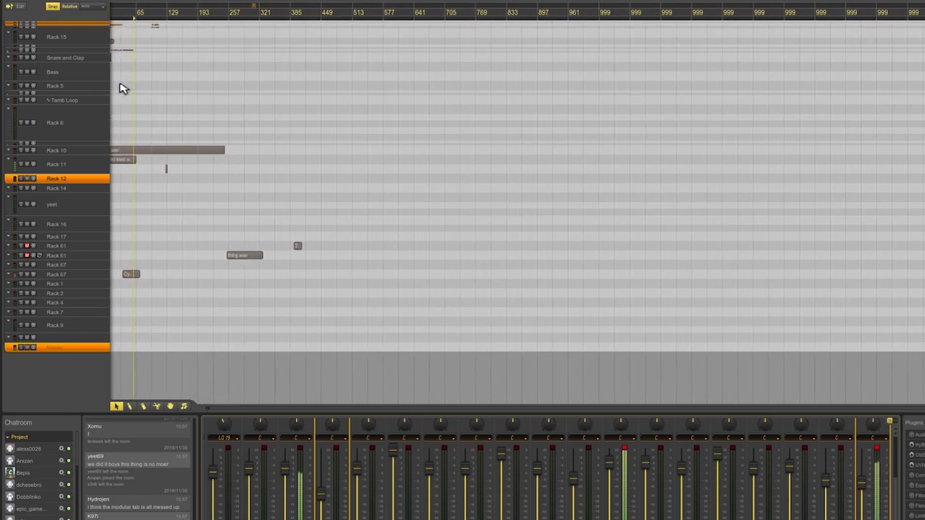
{"action": "scroll", "coordinate": [121, 88], "scroll_direction": "up", "scroll_amount": 2}
{"action": "scroll", "coordinate": [121, 88], "scroll_direction": "up", "scroll_amount": 2}
{"action": "key", "text": "ctrl+a"}
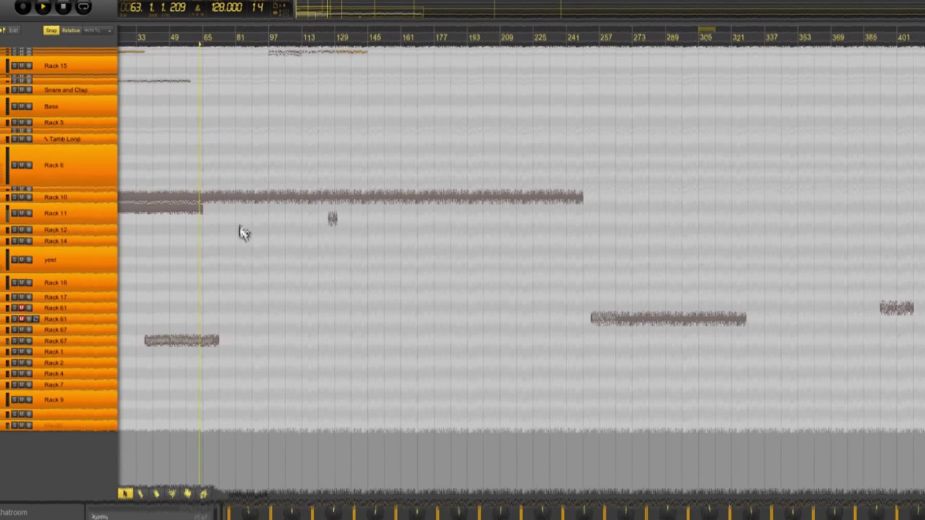
Step: Bring bar 1 into view and magnify the track lanes to inspect all tracks
{"action": "left_click_drag", "start_coordinate": [307, 500], "coordinate": [243, 496]}
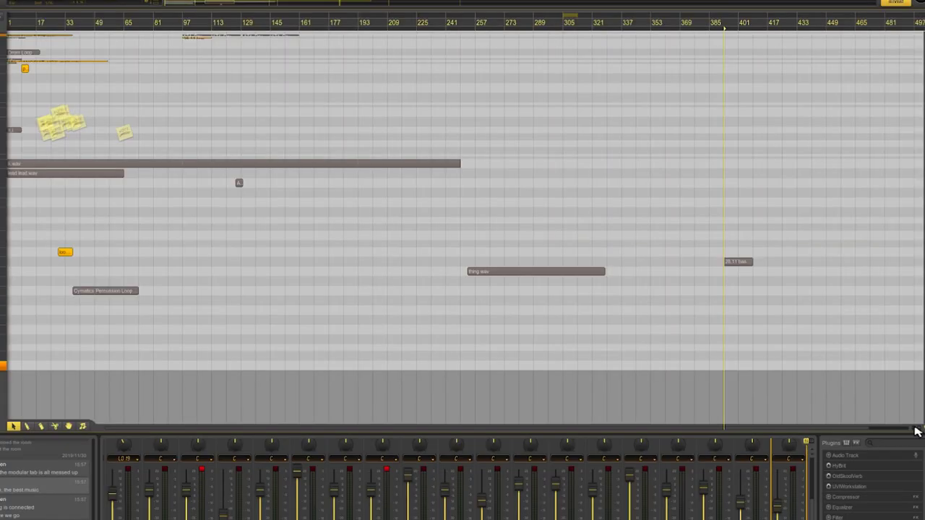
{"action": "left_click", "coordinate": [916, 431]}
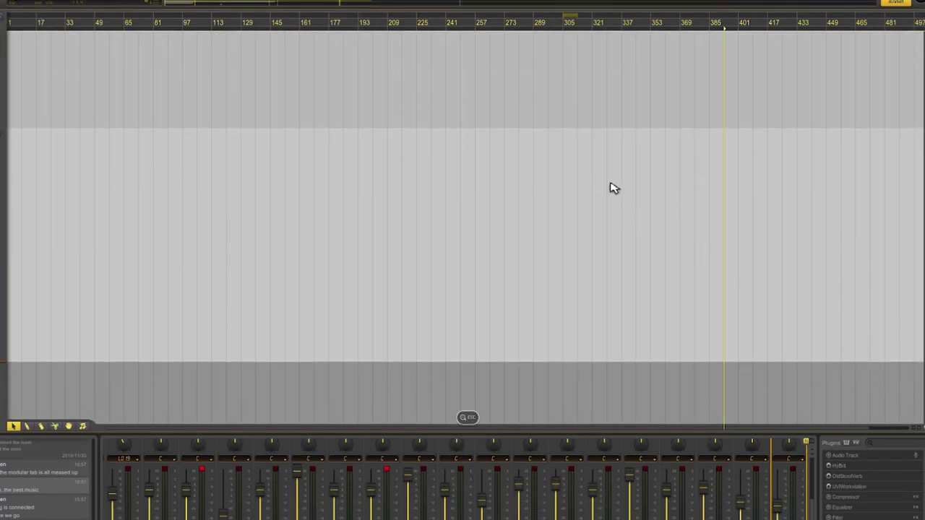
{"action": "key", "text": "Escape"}
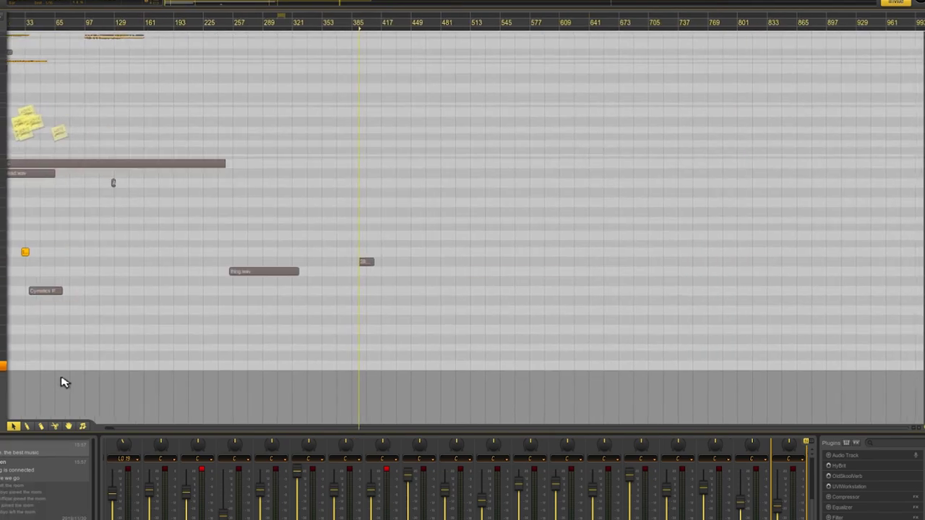
{"action": "left_click_drag", "start_coordinate": [133, 427], "coordinate": [51, 402]}
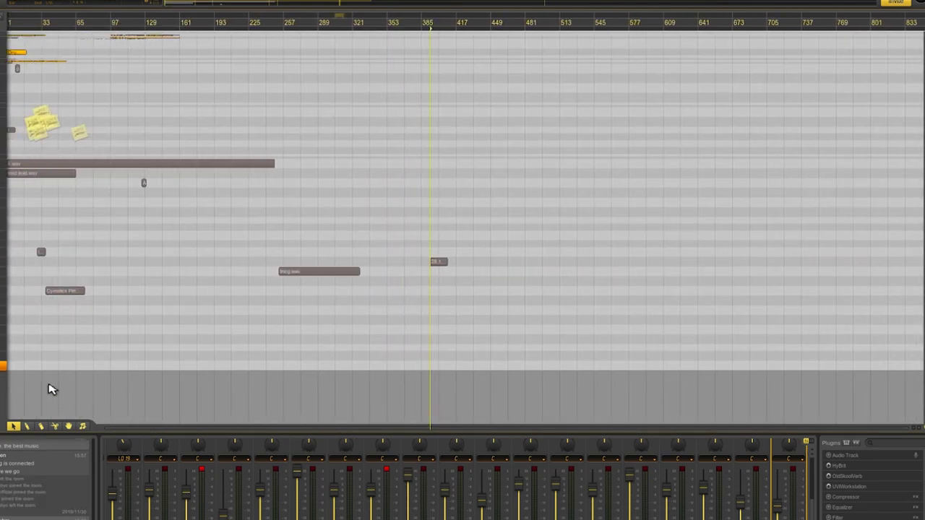